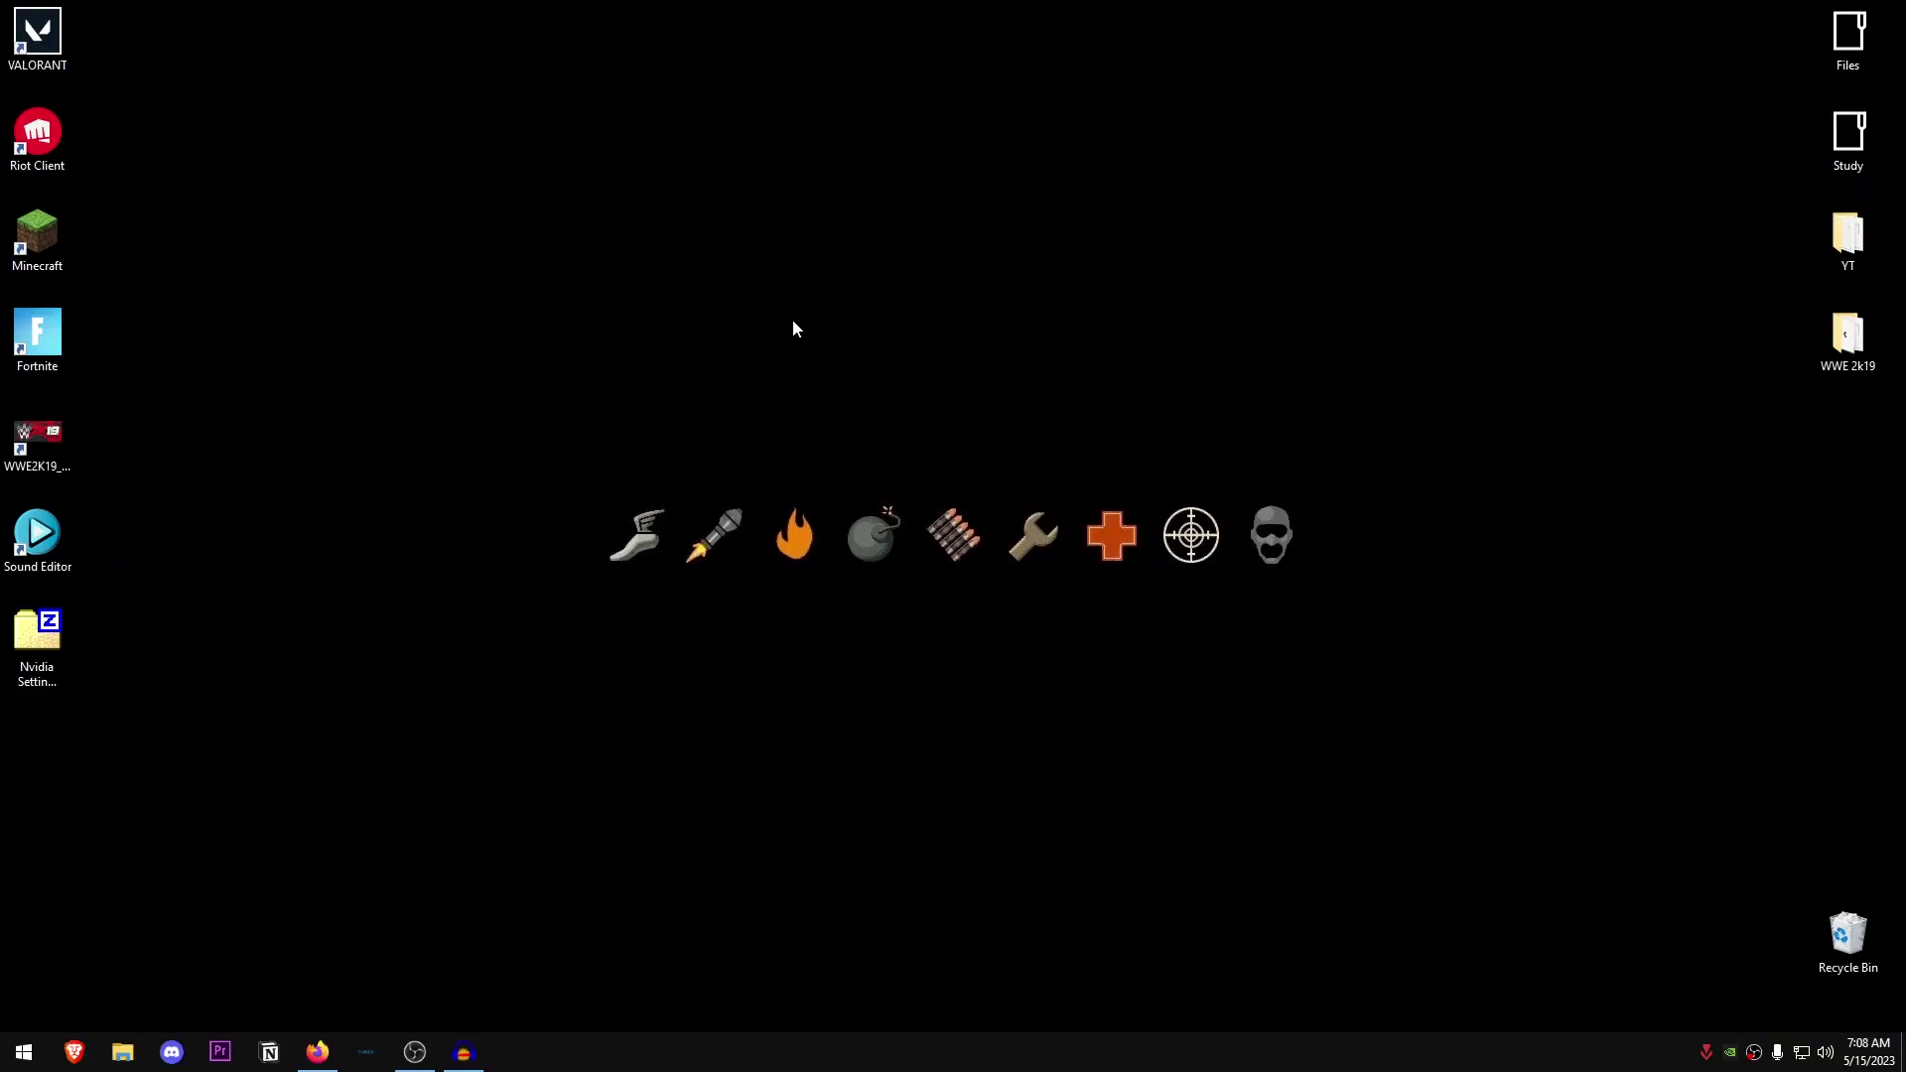
# - Search NVIDIA drivers for GeForce 700 Series on Windows 10 64-bit, finding Game Ready Driver 531.79
pyautogui.moveTo(316, 1052)
pyautogui.click(358, 986)
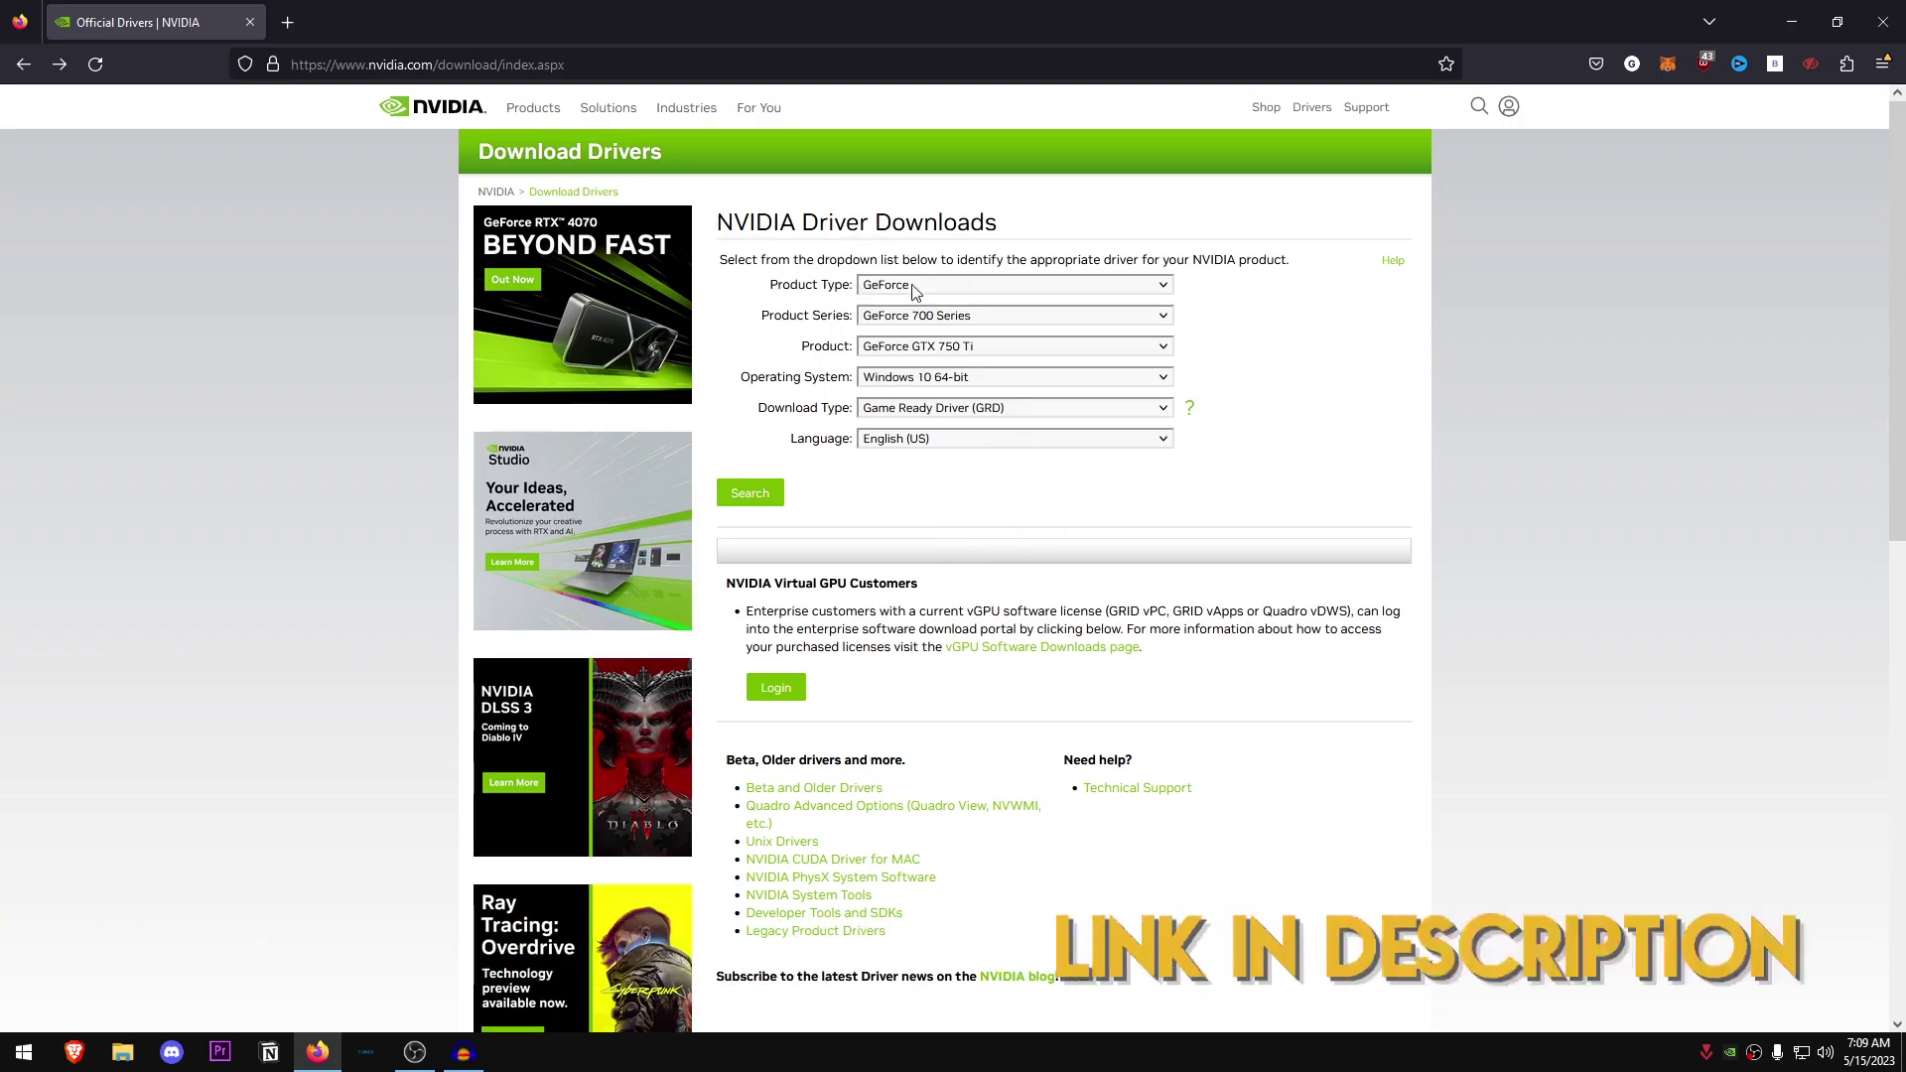
pyautogui.click(969, 318)
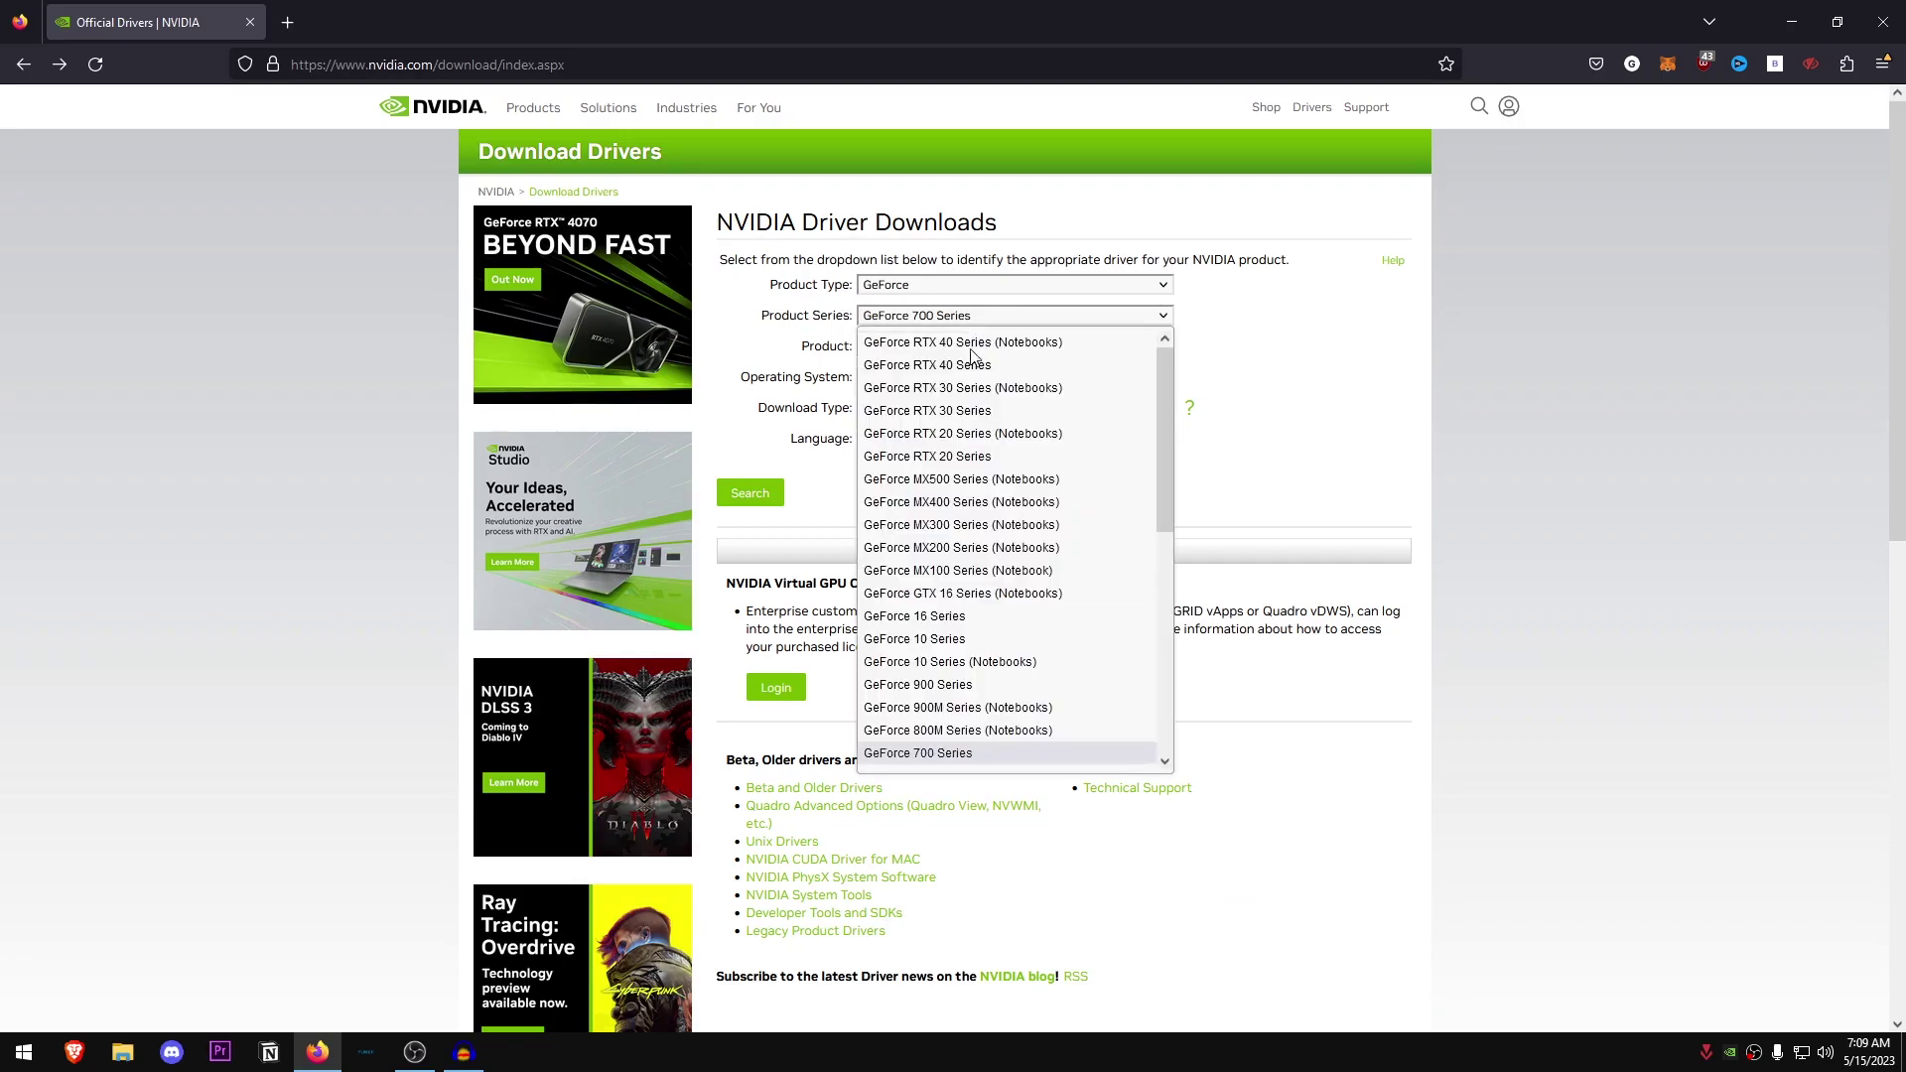
pyautogui.click(953, 753)
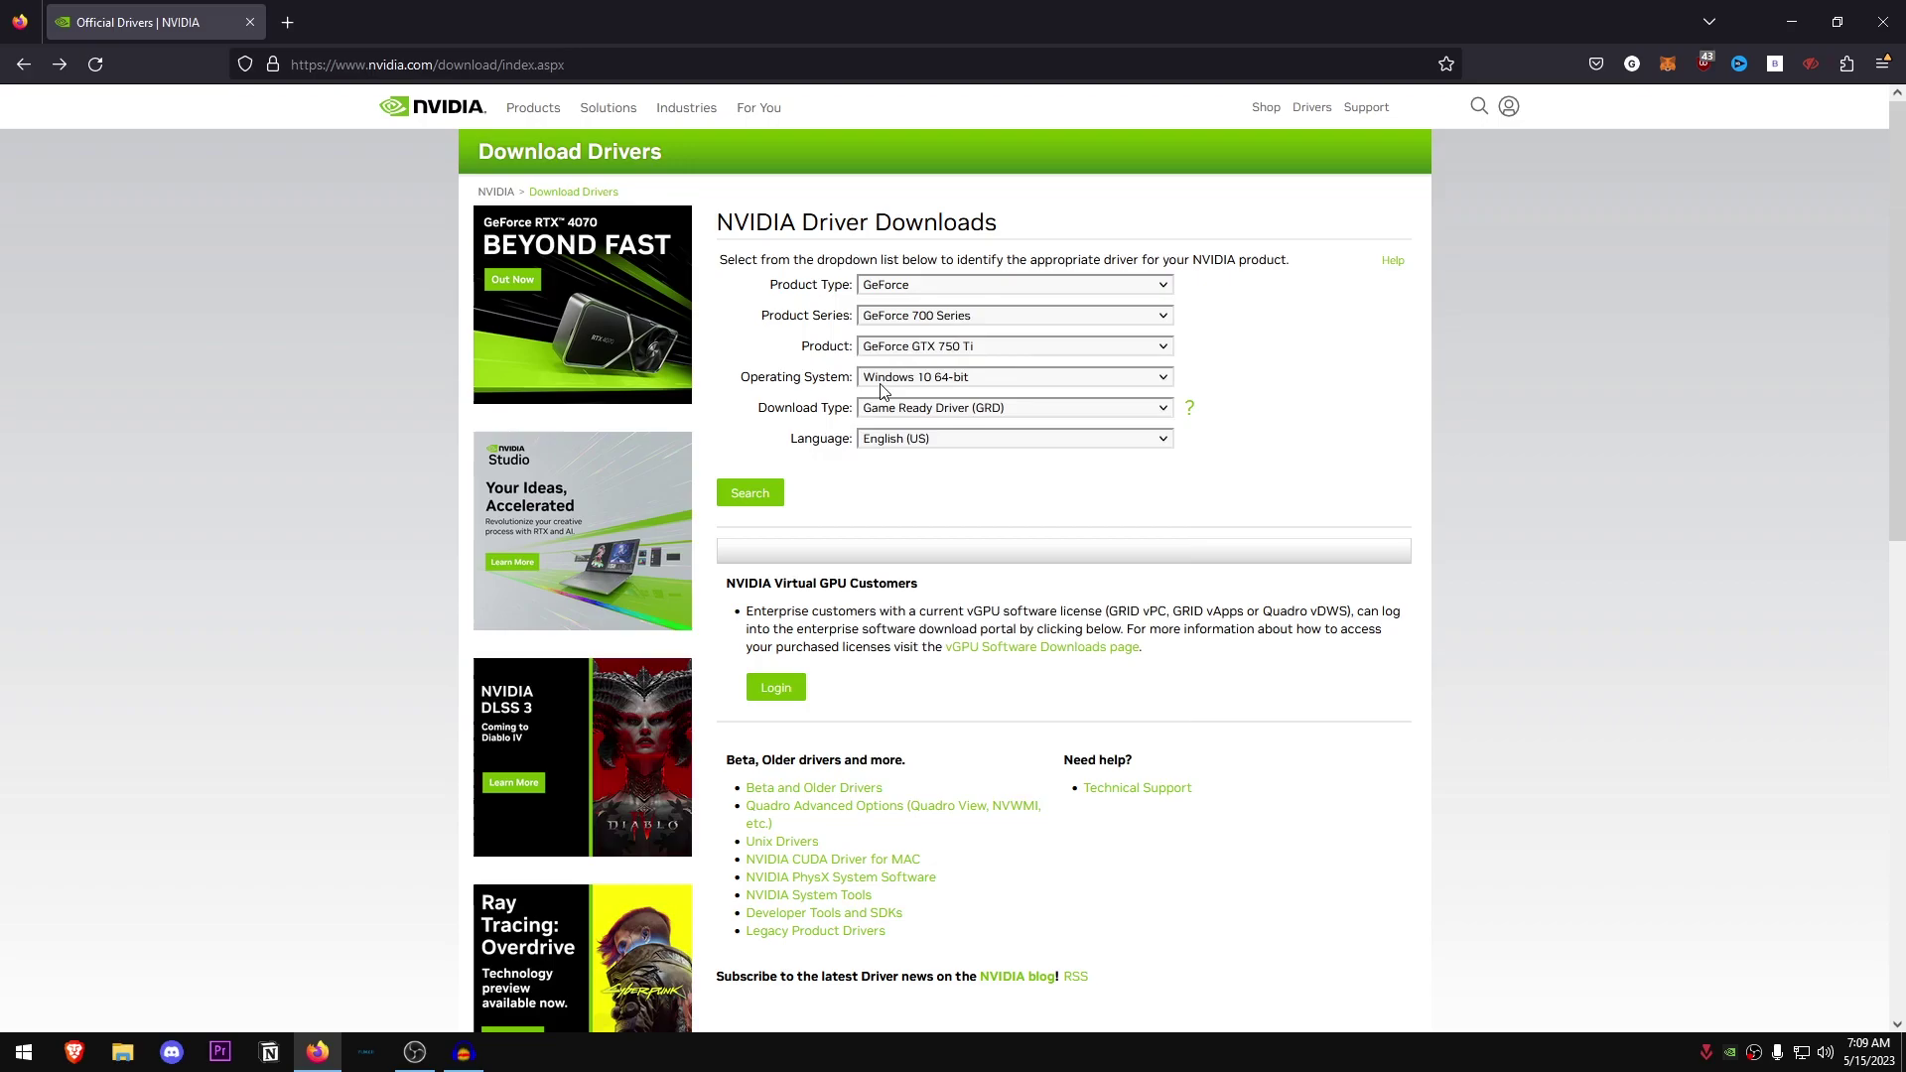
pyautogui.click(982, 378)
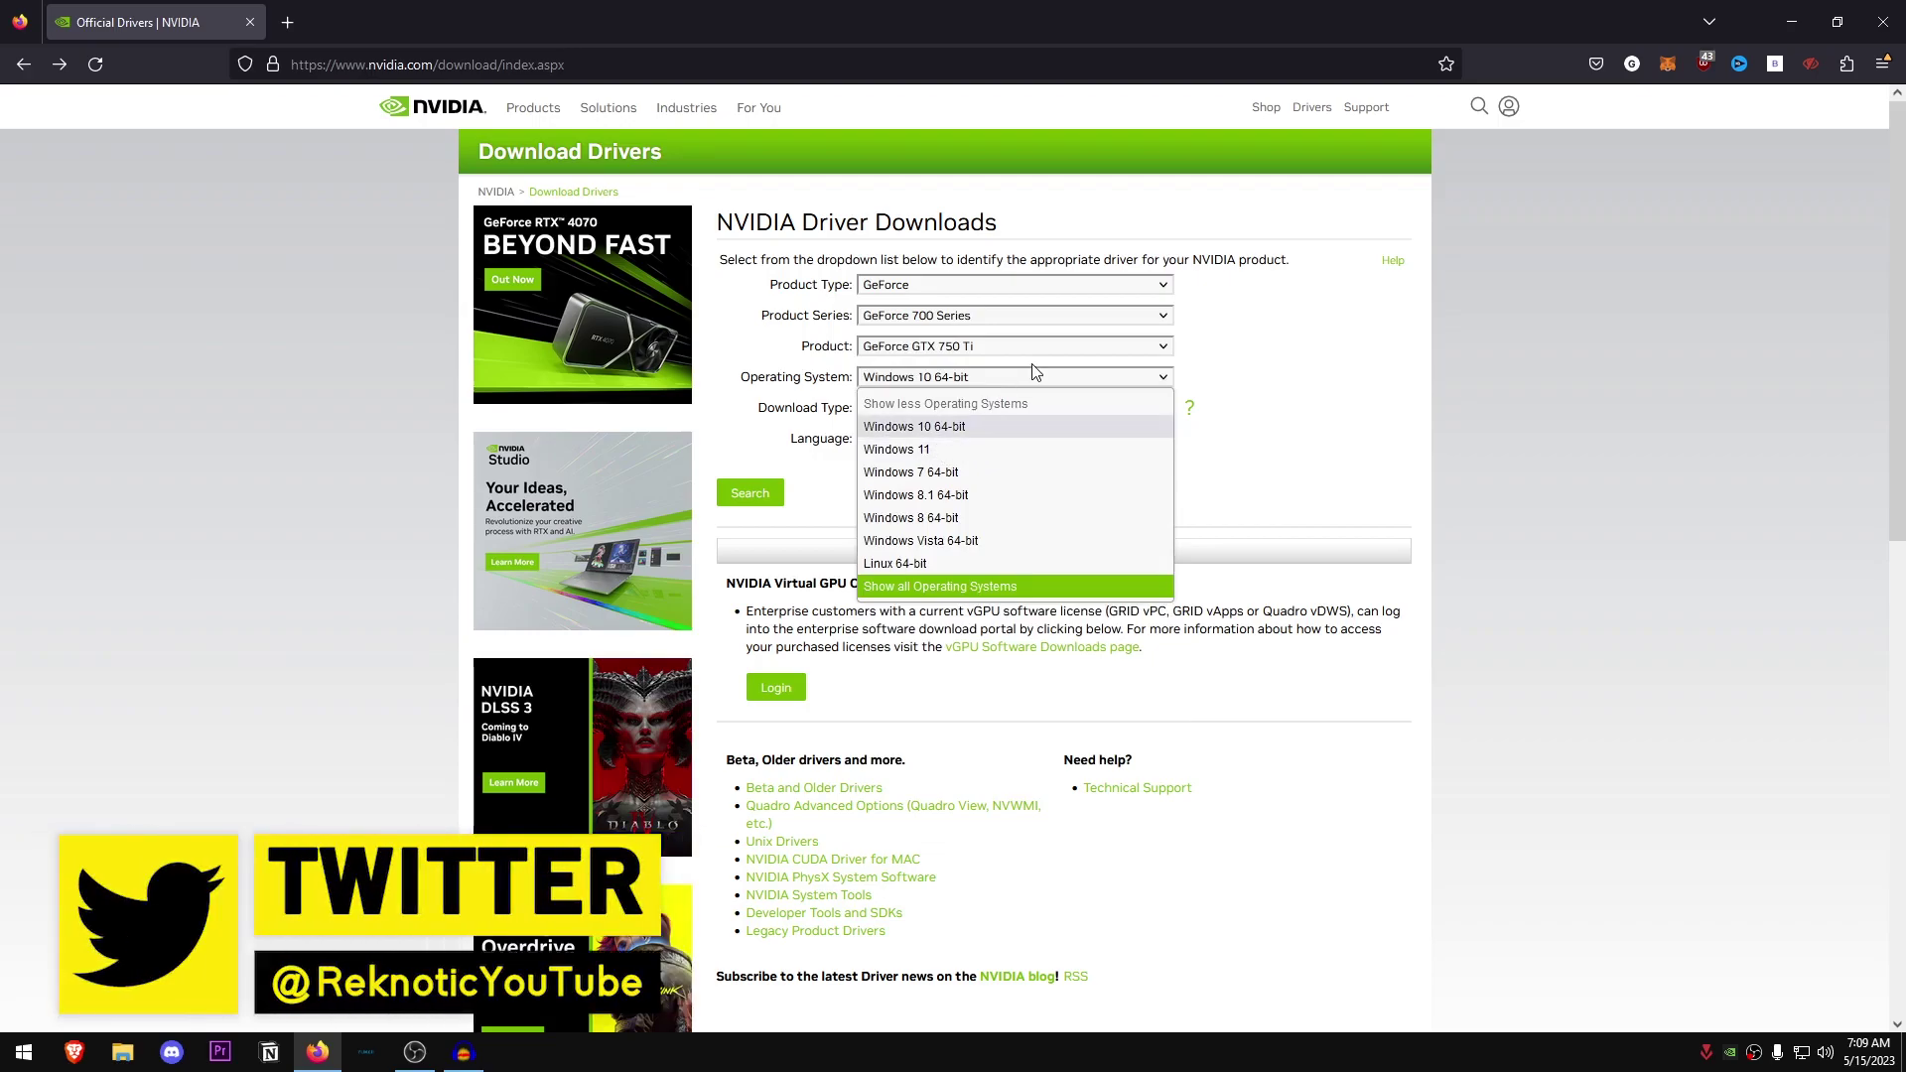
pyautogui.click(1038, 375)
pyautogui.click(754, 506)
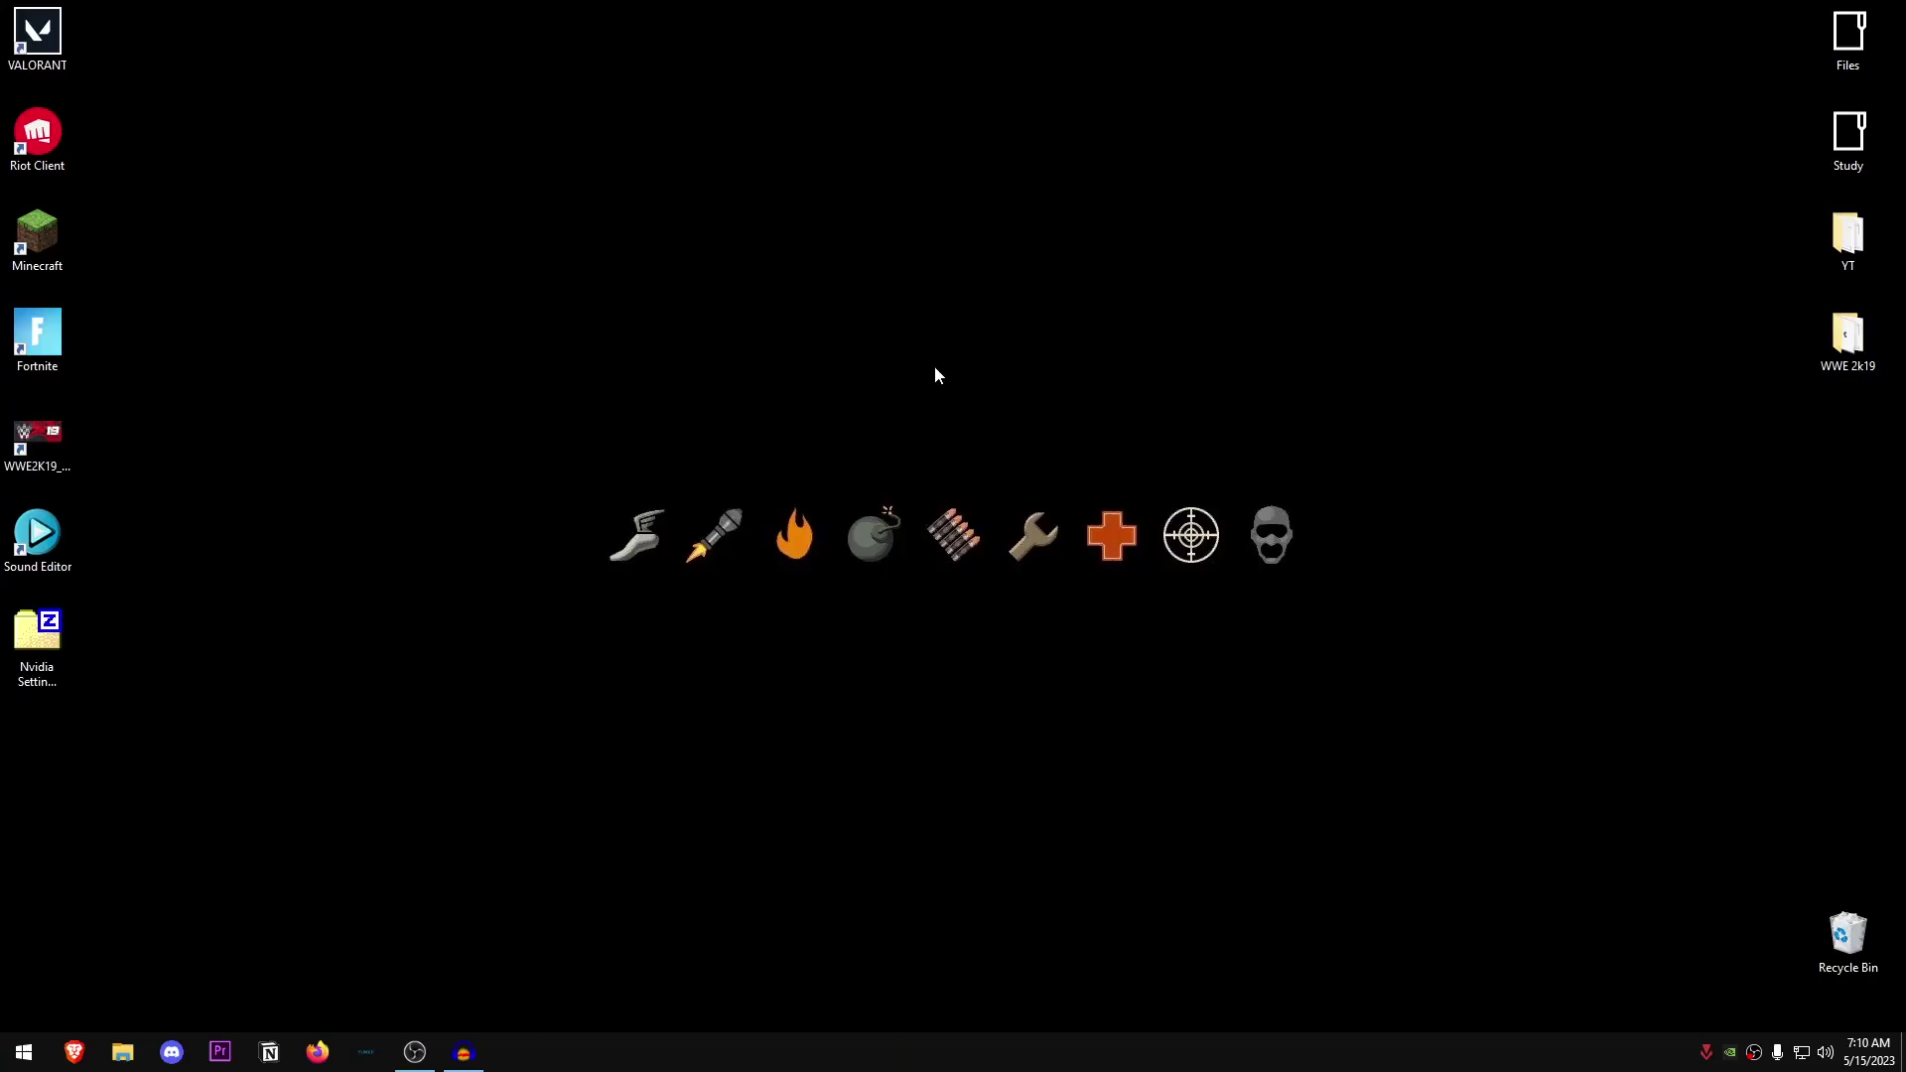
# - Launch GeForce Experience from the NVIDIA tray icon menu
pyautogui.rightClick(1728, 1051)
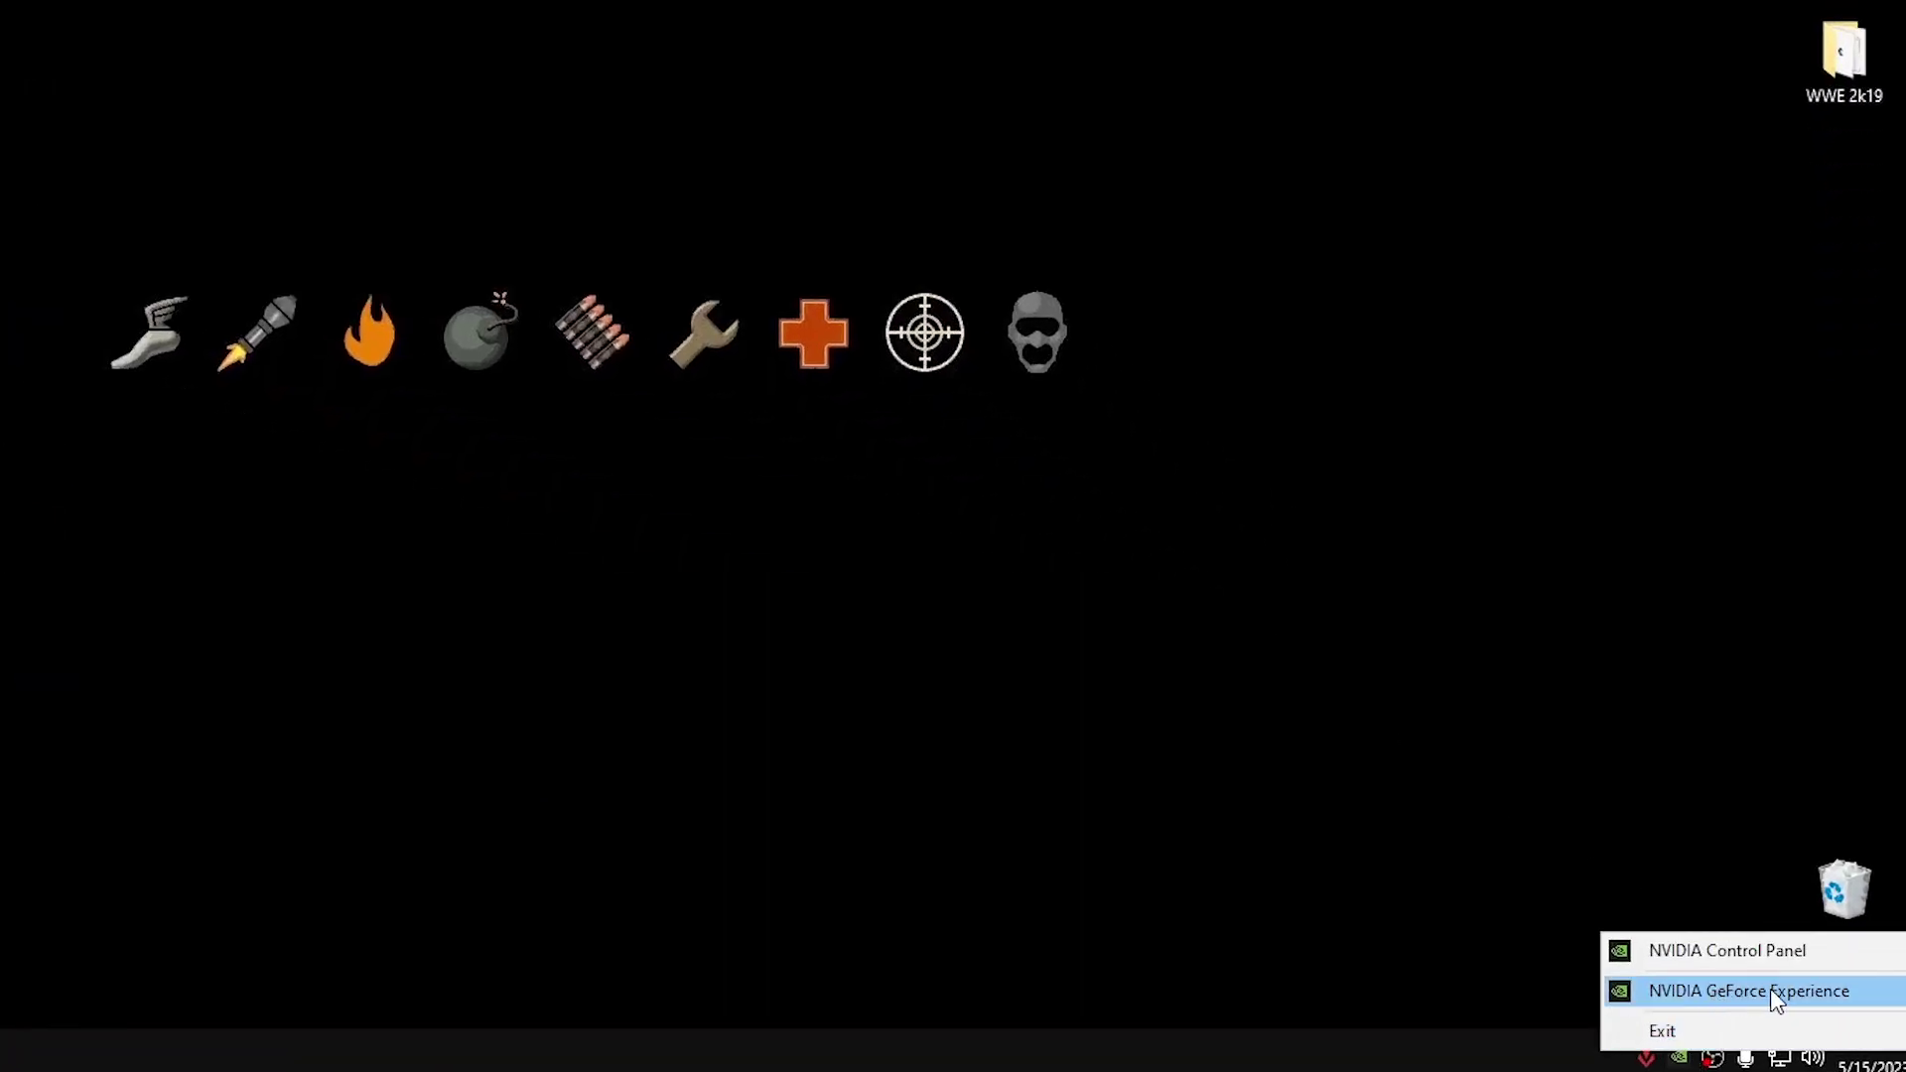
pyautogui.click(1774, 994)
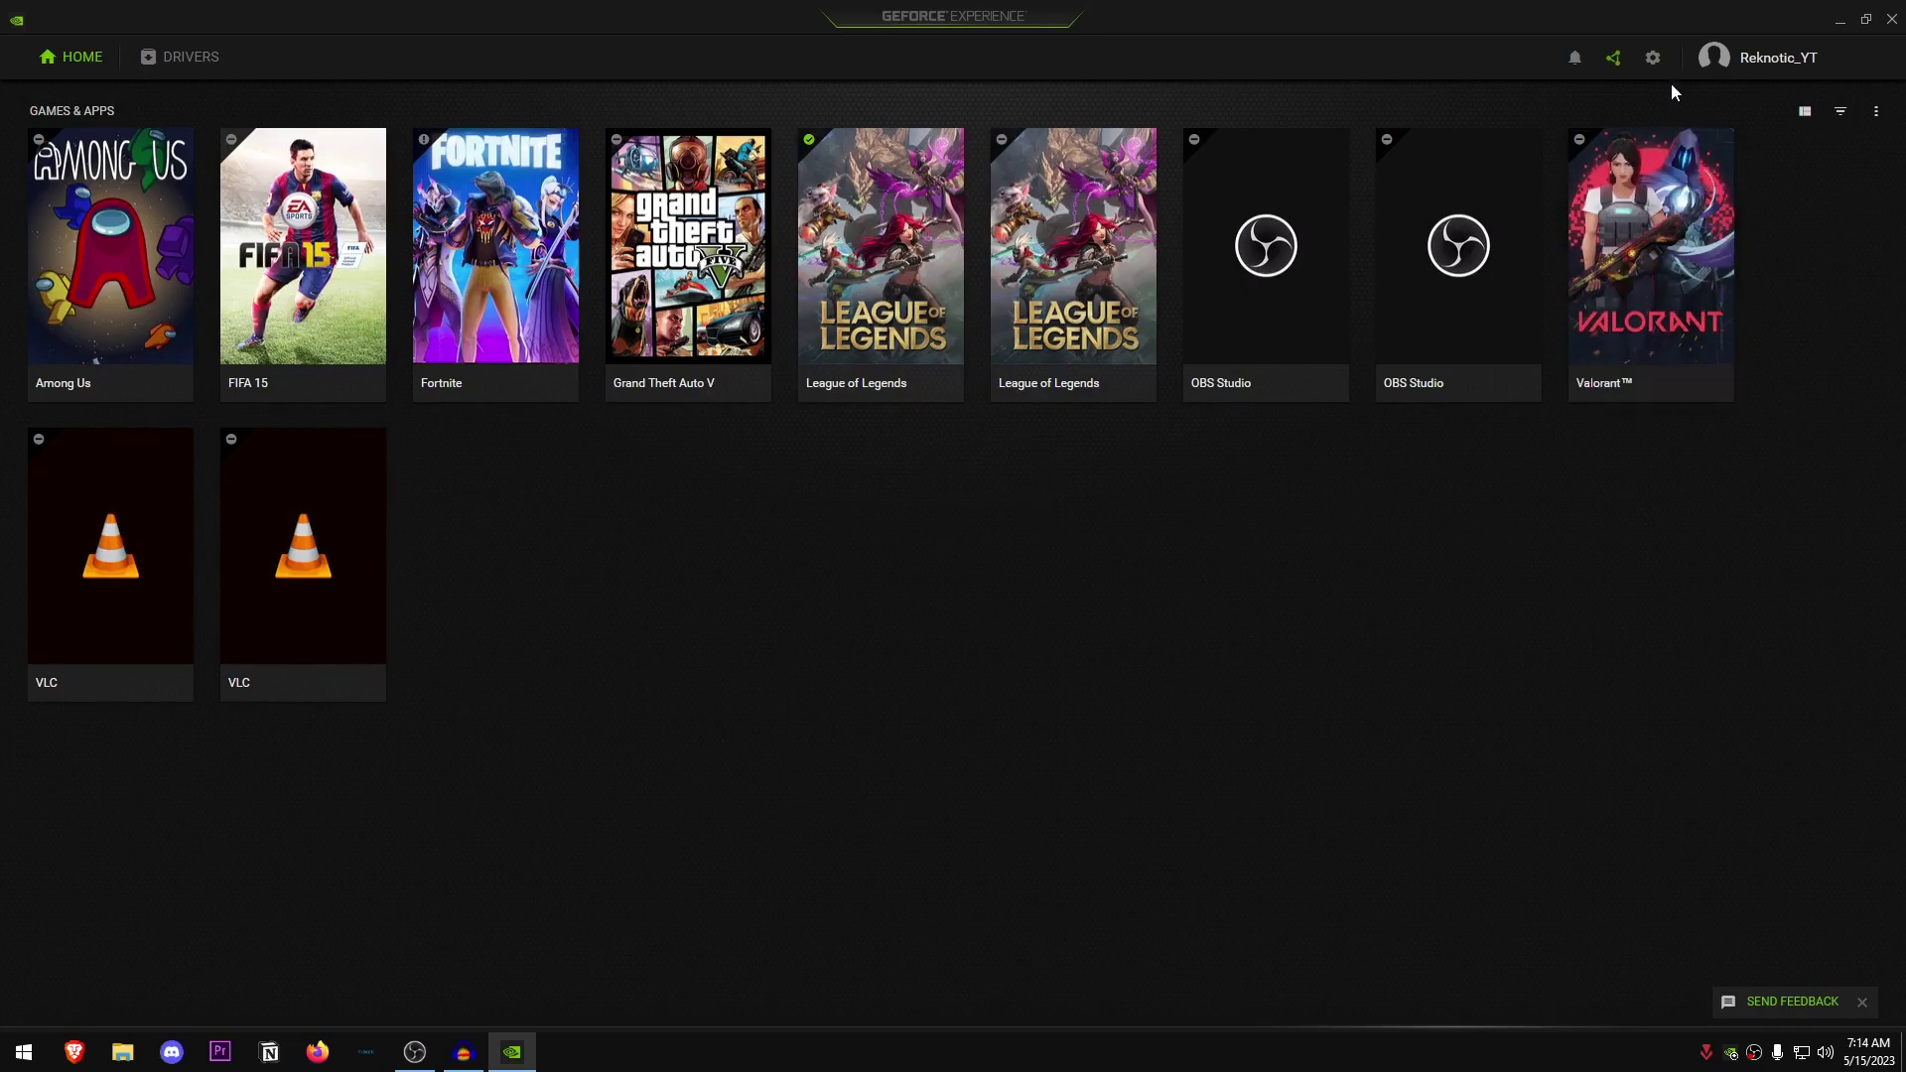
# - Switch the In-Game Overlay off in GeForce Experience settings and close the app
pyautogui.click(1652, 60)
pyautogui.scroll(-1, 773, 527)
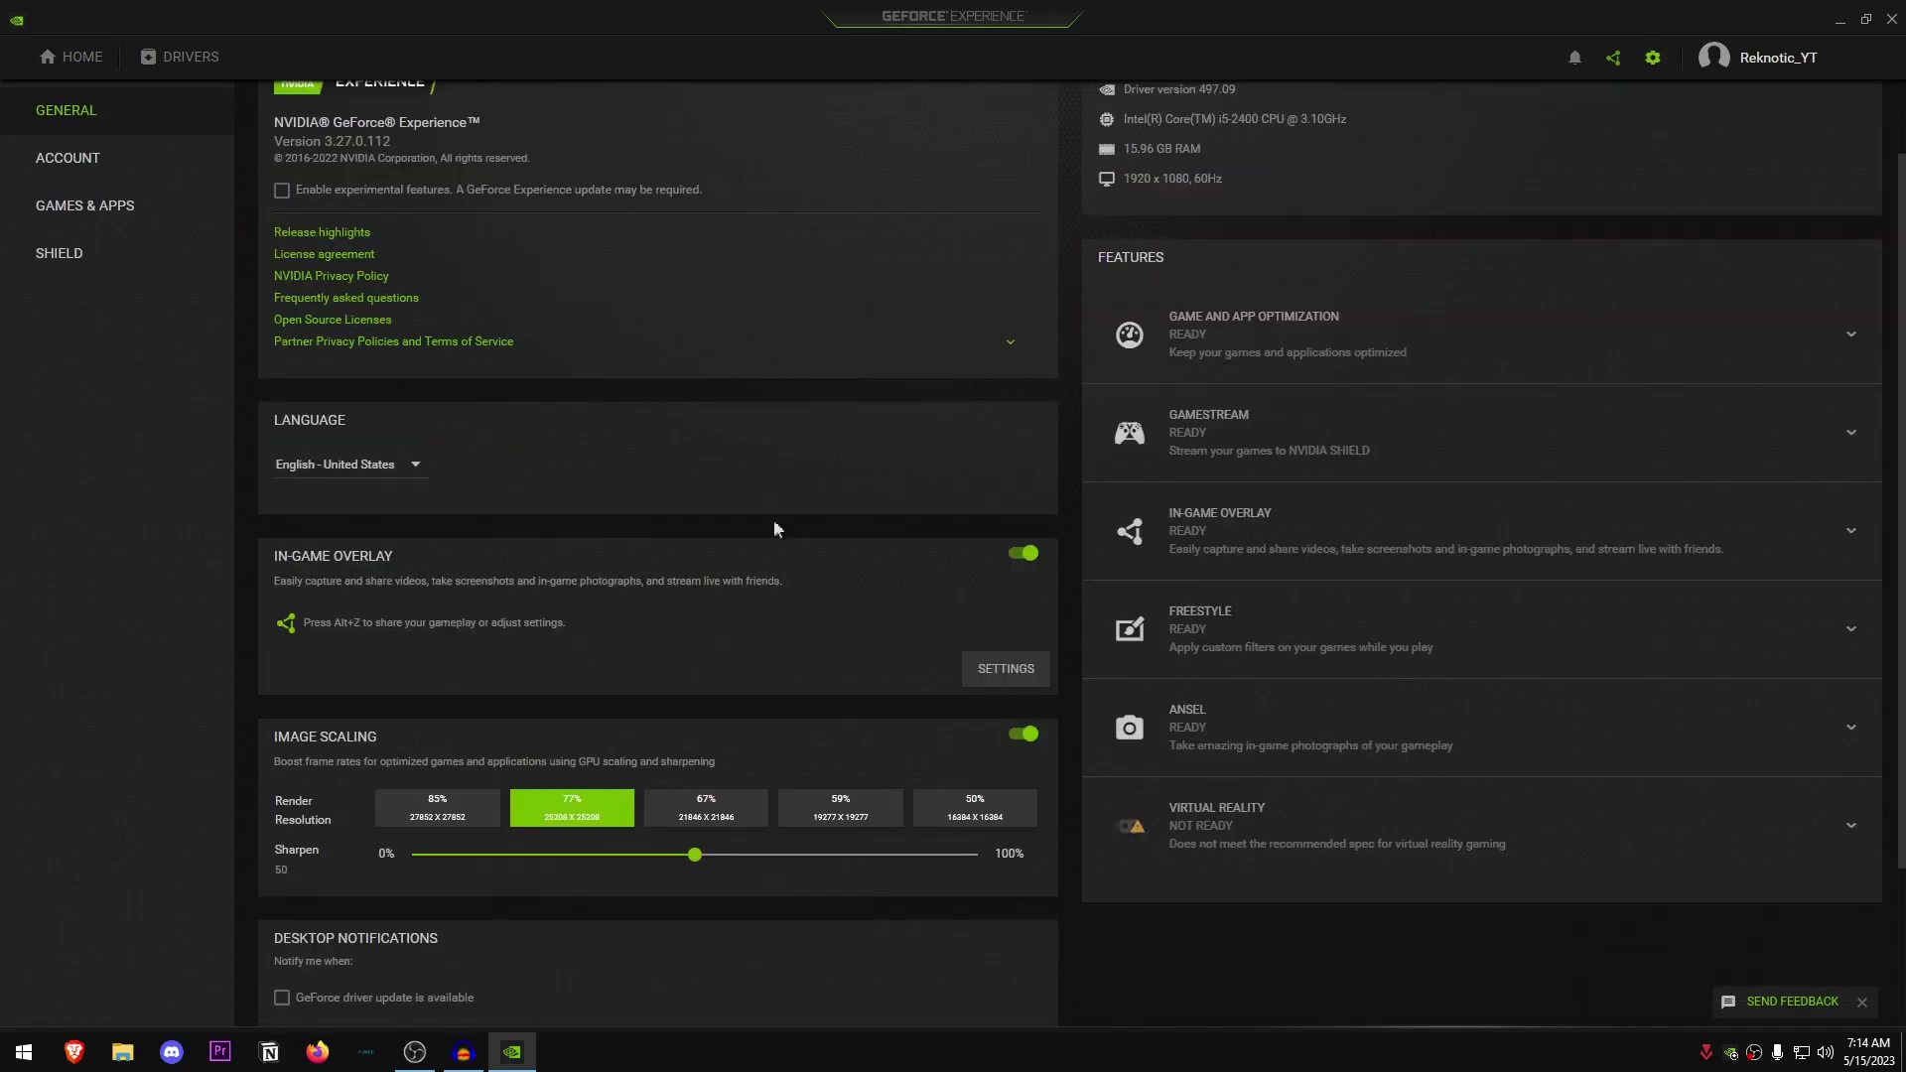
pyautogui.click(1023, 554)
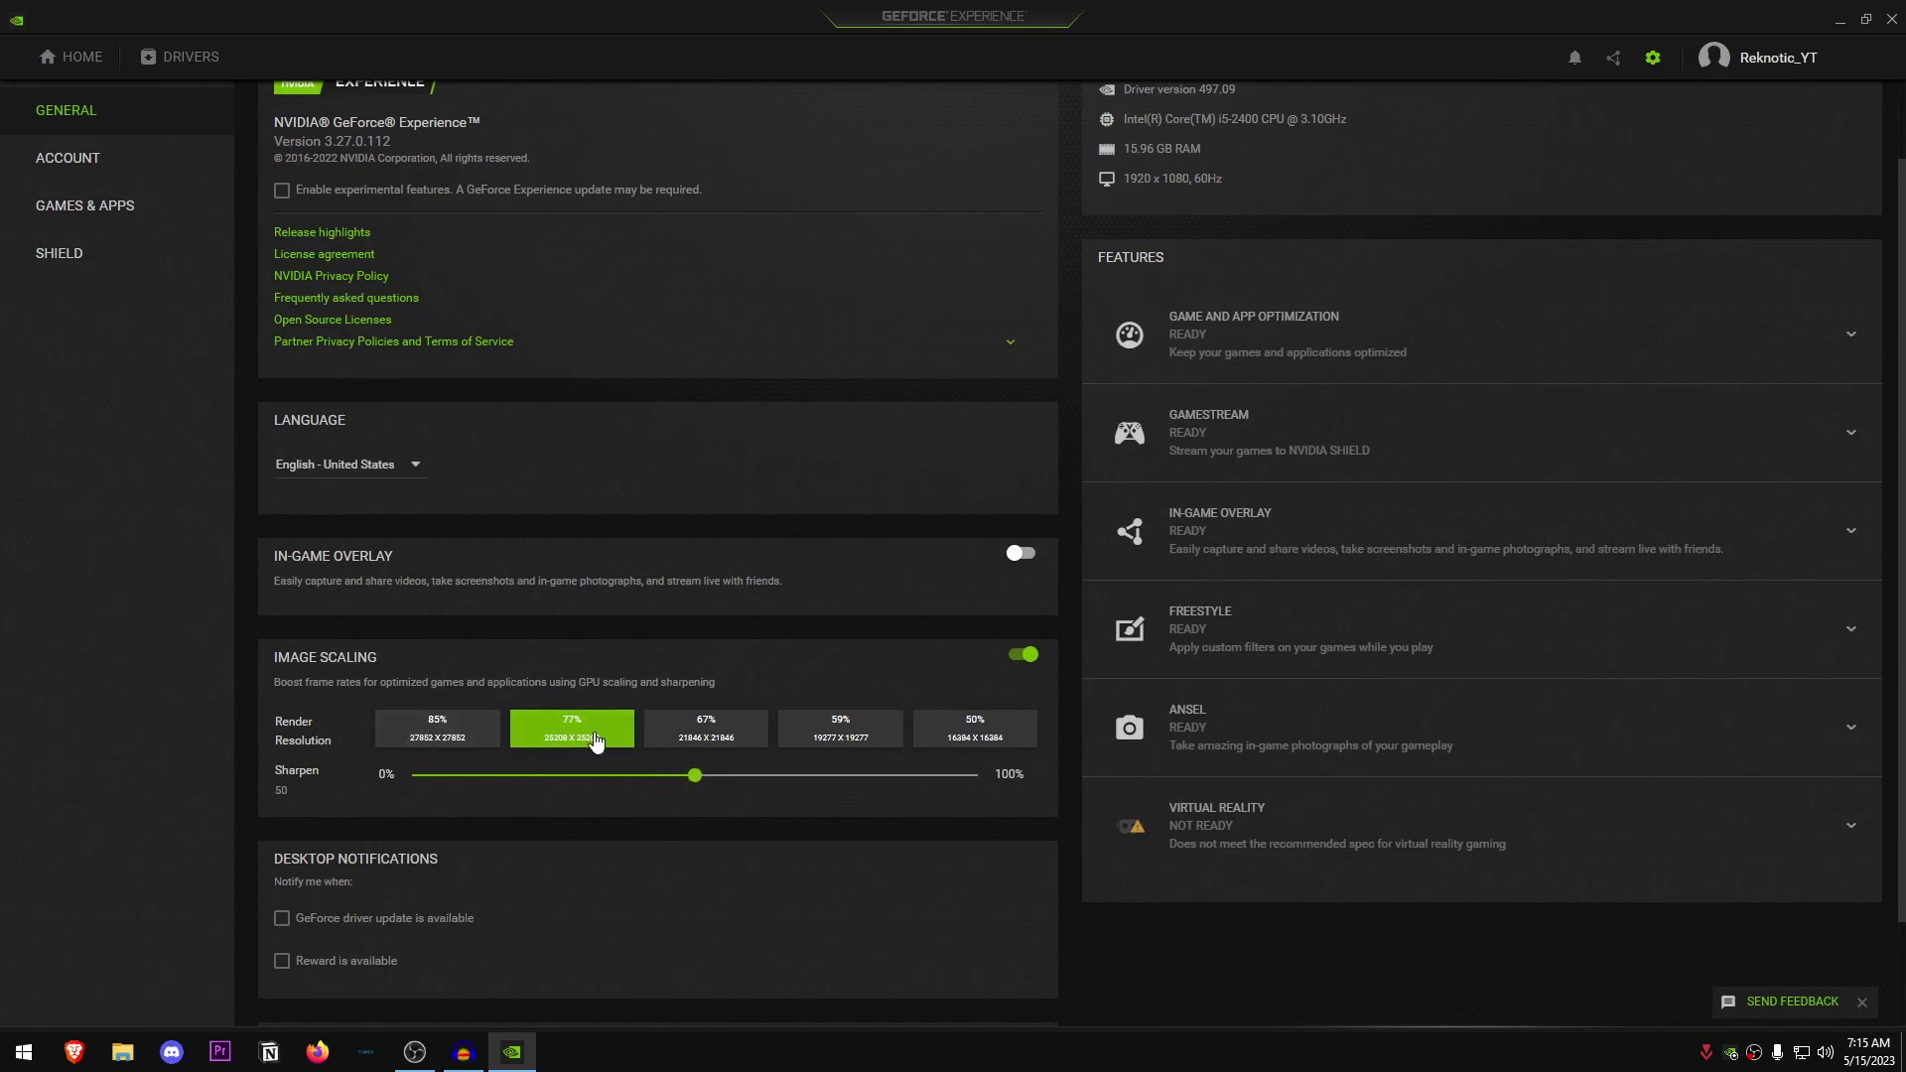
pyautogui.scroll(-1, 621, 816)
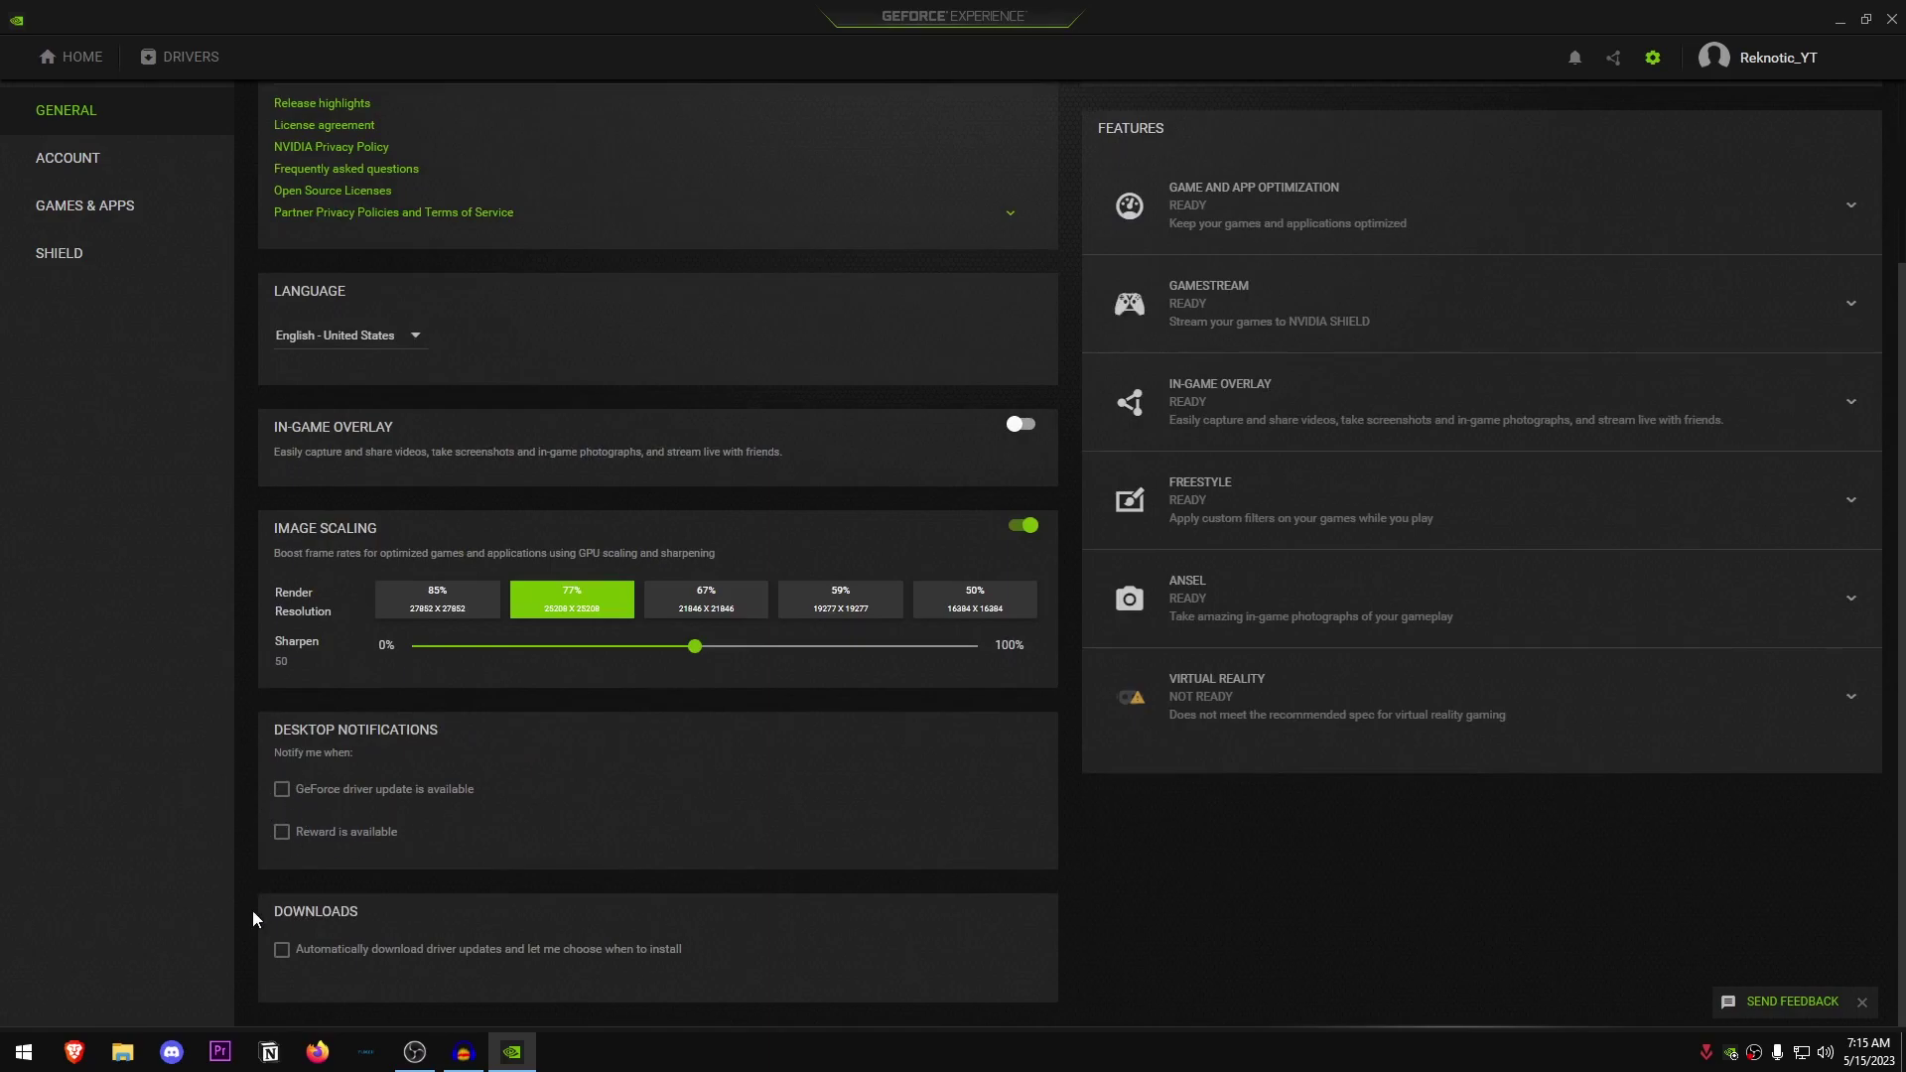
pyautogui.scroll(2, 537, 908)
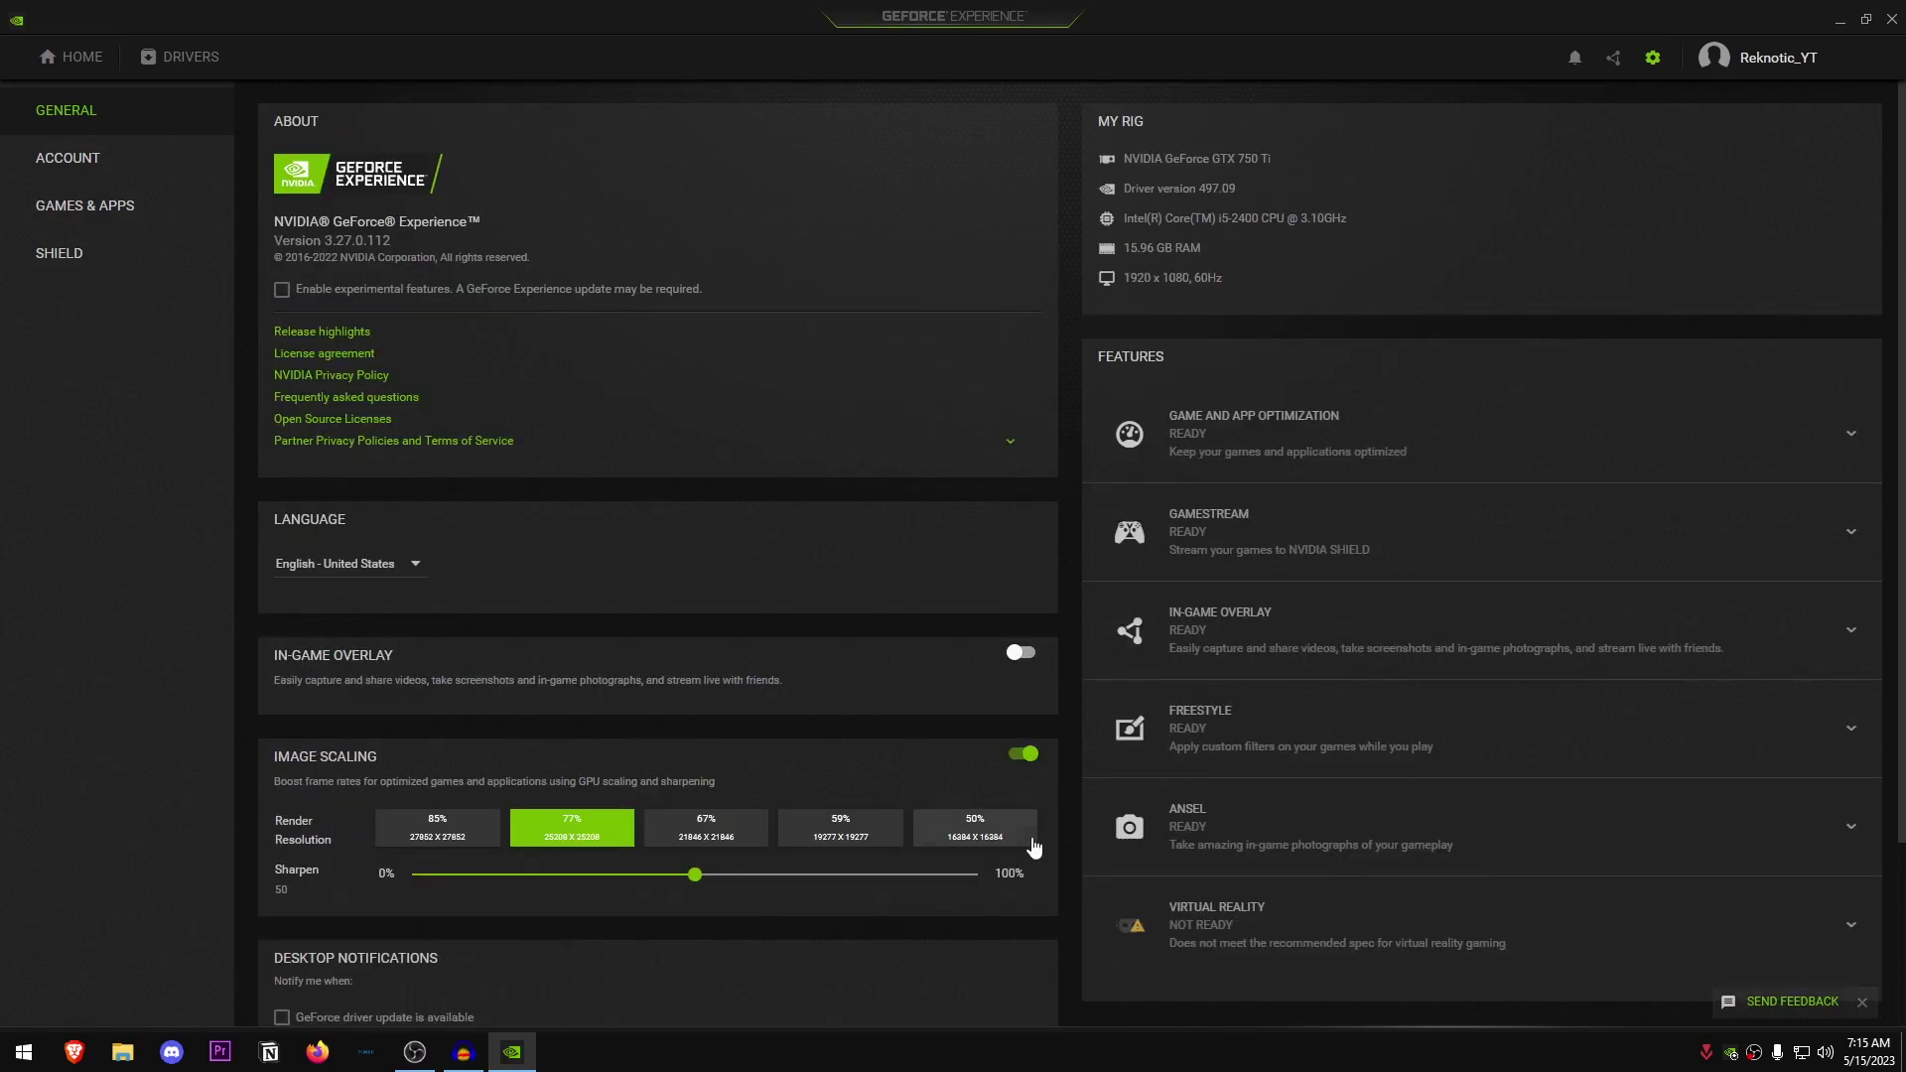
pyautogui.scroll(-2, 829, 669)
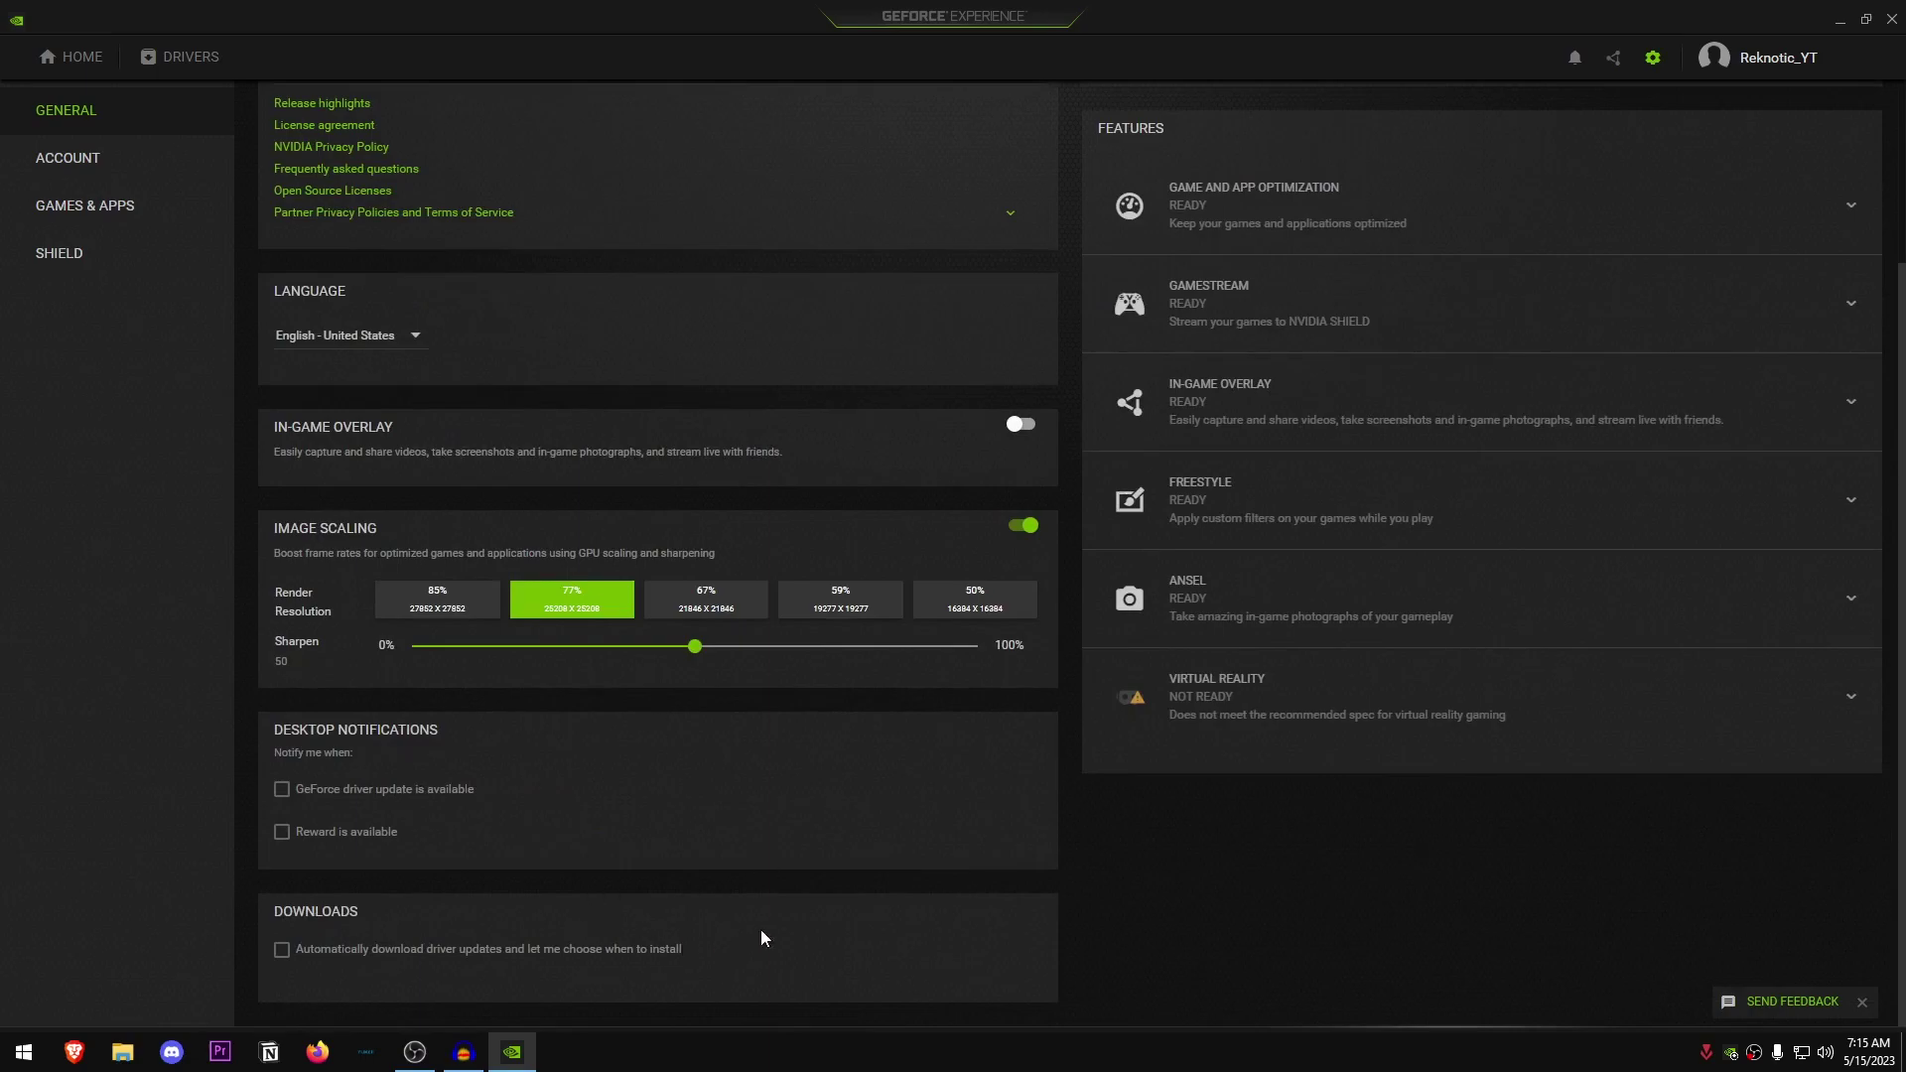
pyautogui.scroll(2, 762, 936)
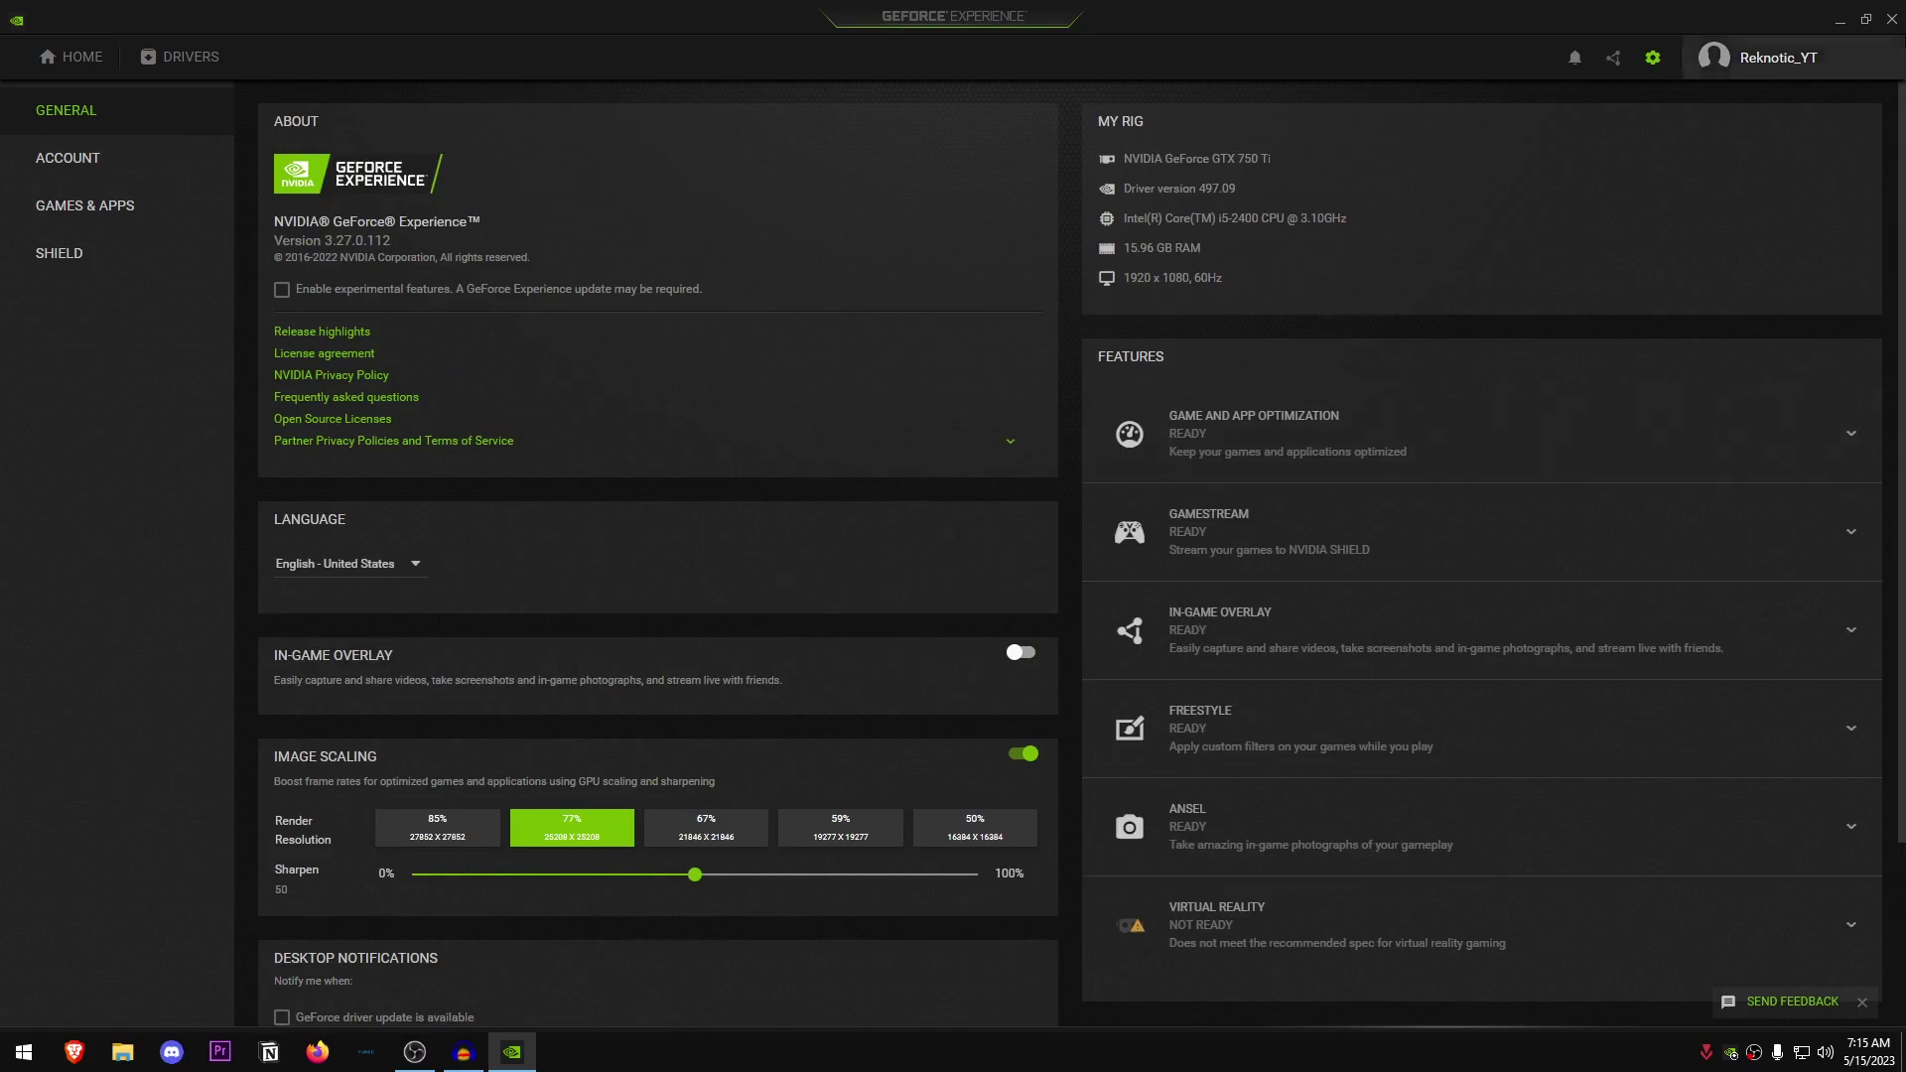
pyautogui.click(1889, 20)
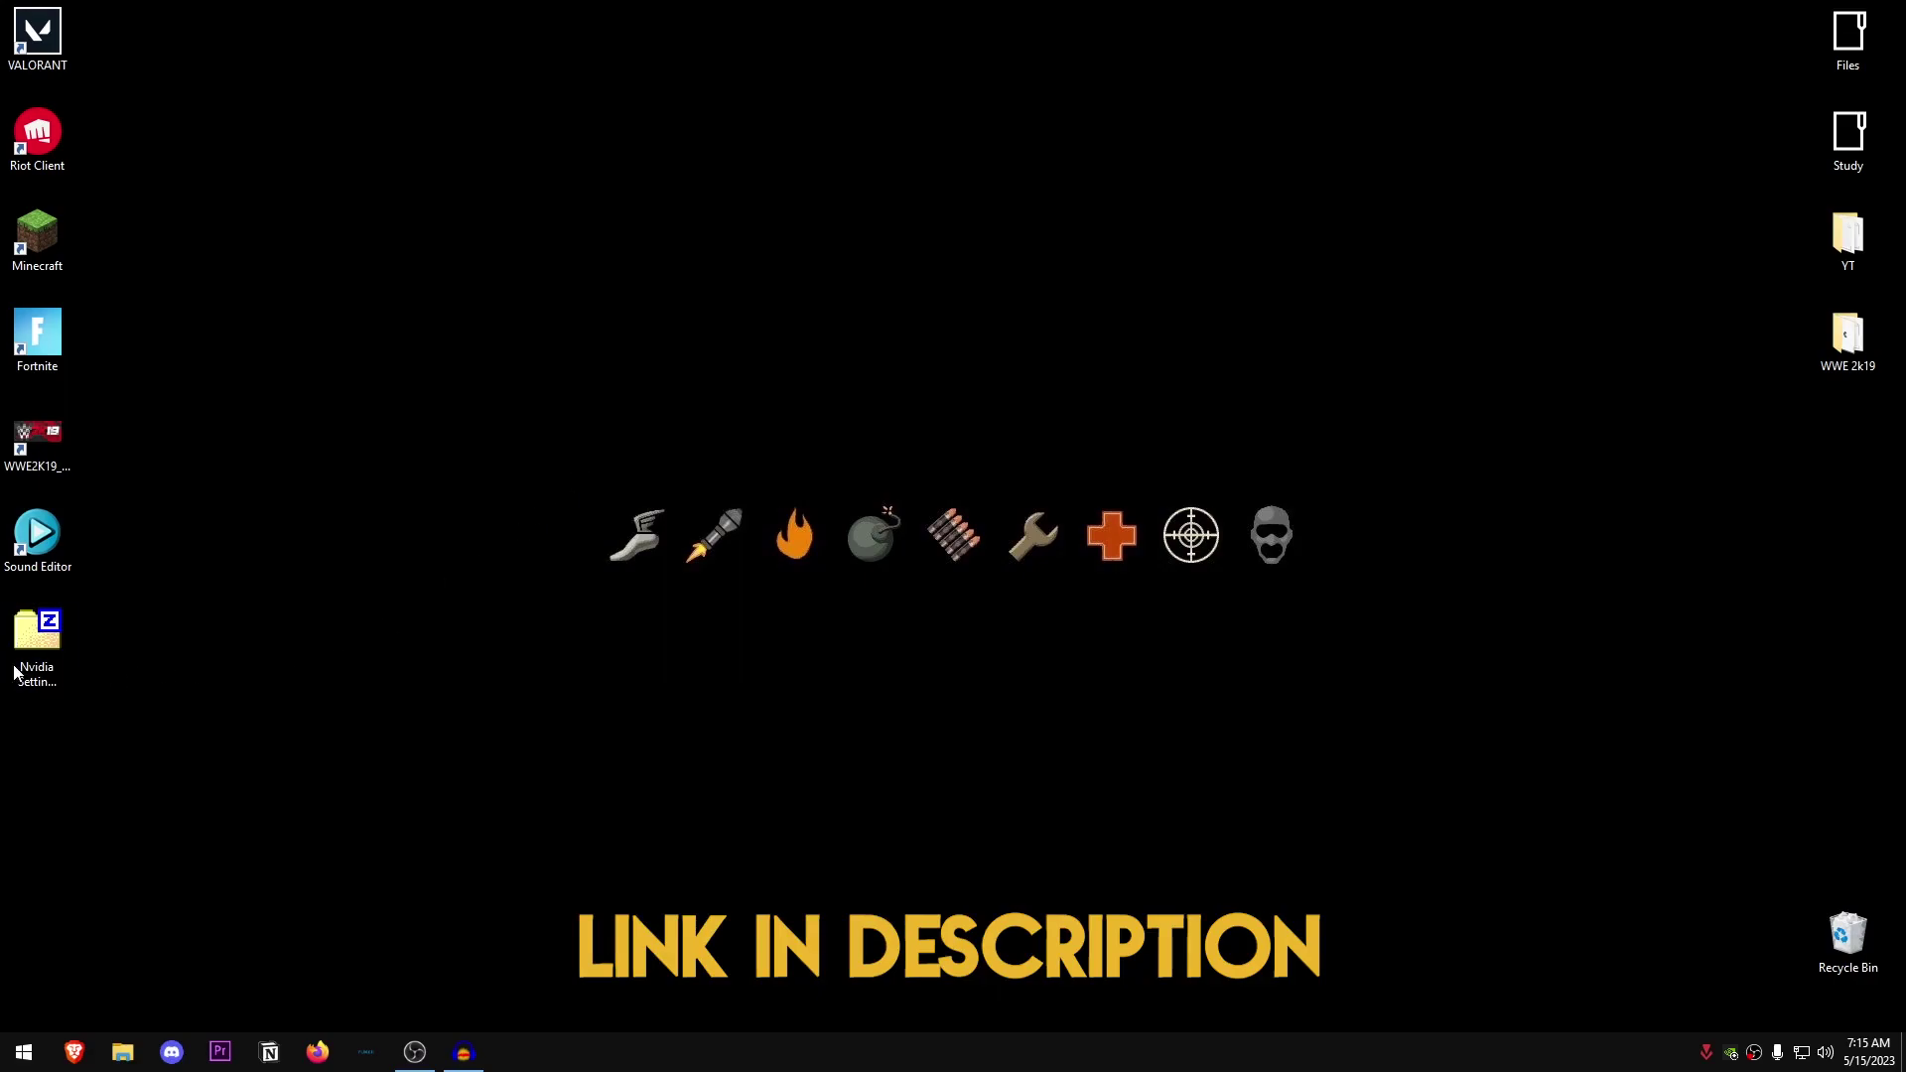
# - Extract Nvidia Settings Pack.zip to the desktop and select Nvidia GPU Tweaks.reg in its folder
pyautogui.click(38, 643)
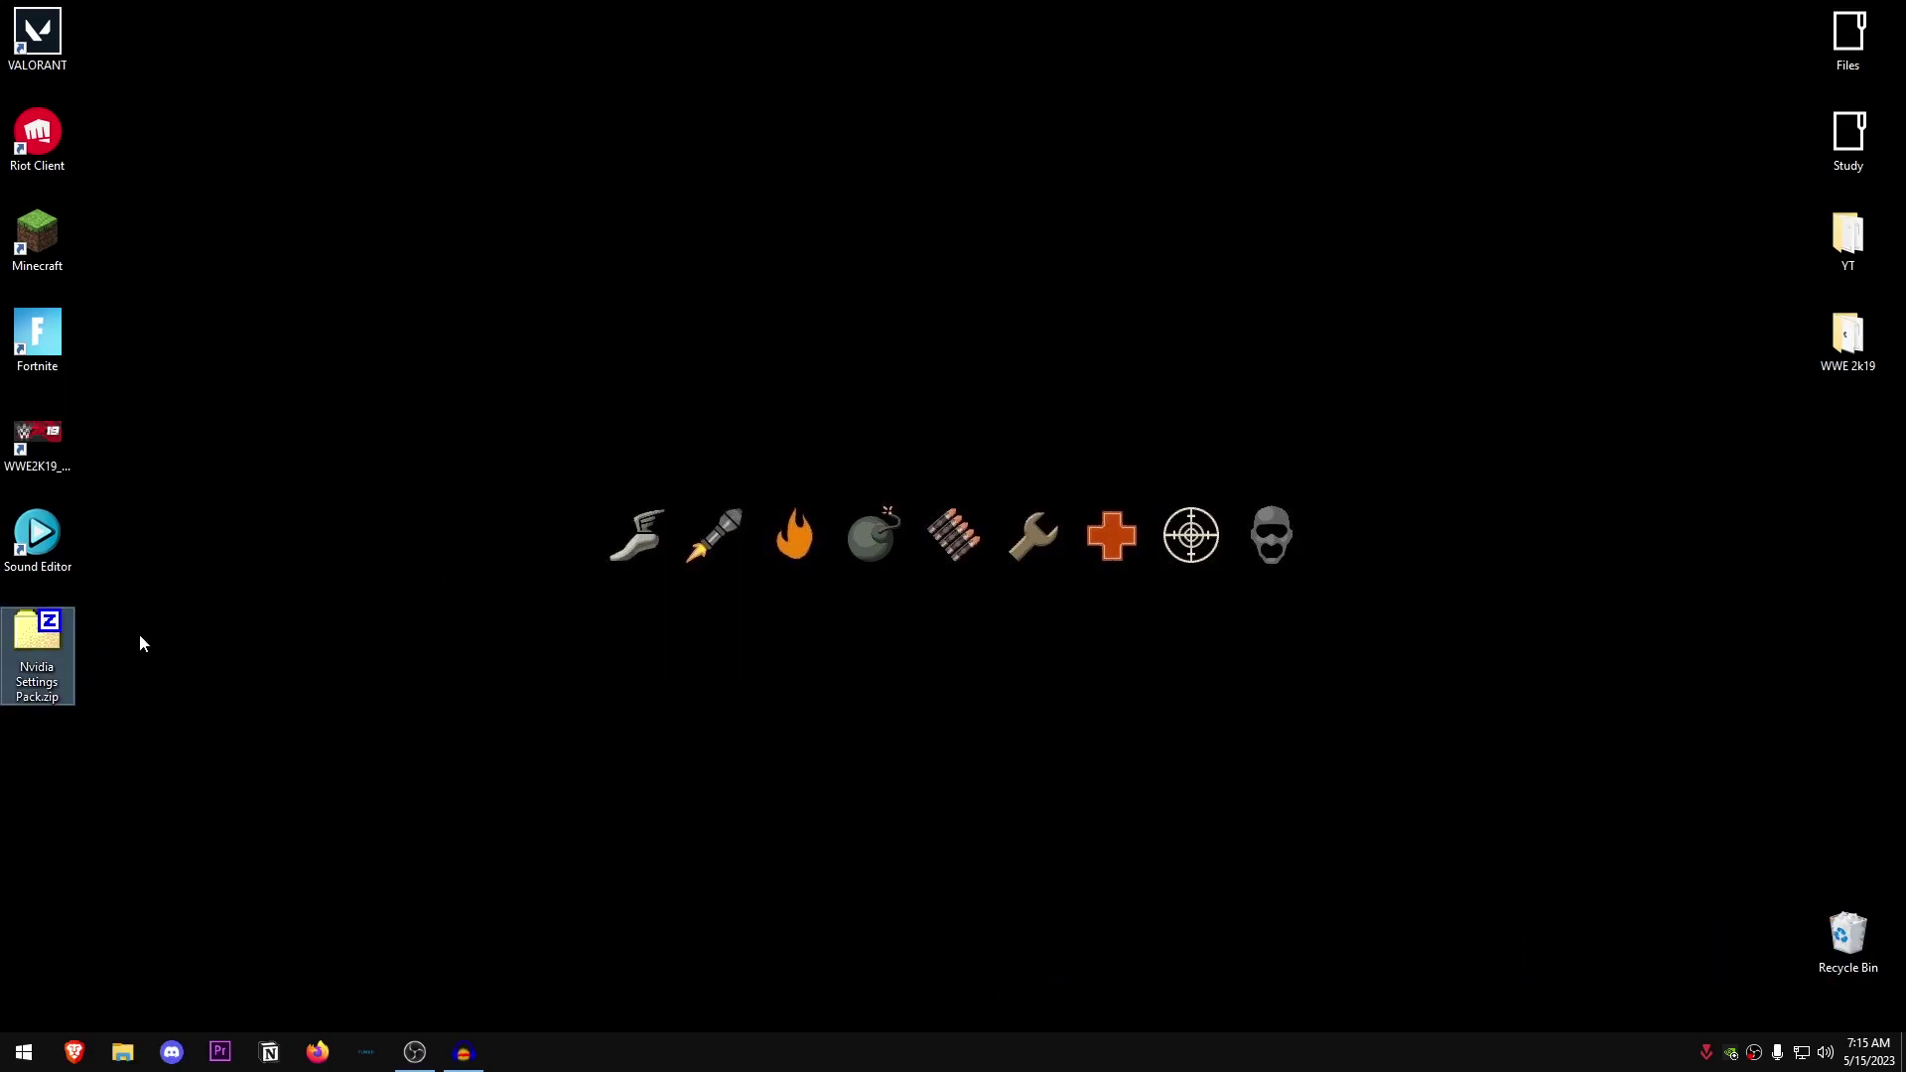
pyautogui.rightClick(39, 651)
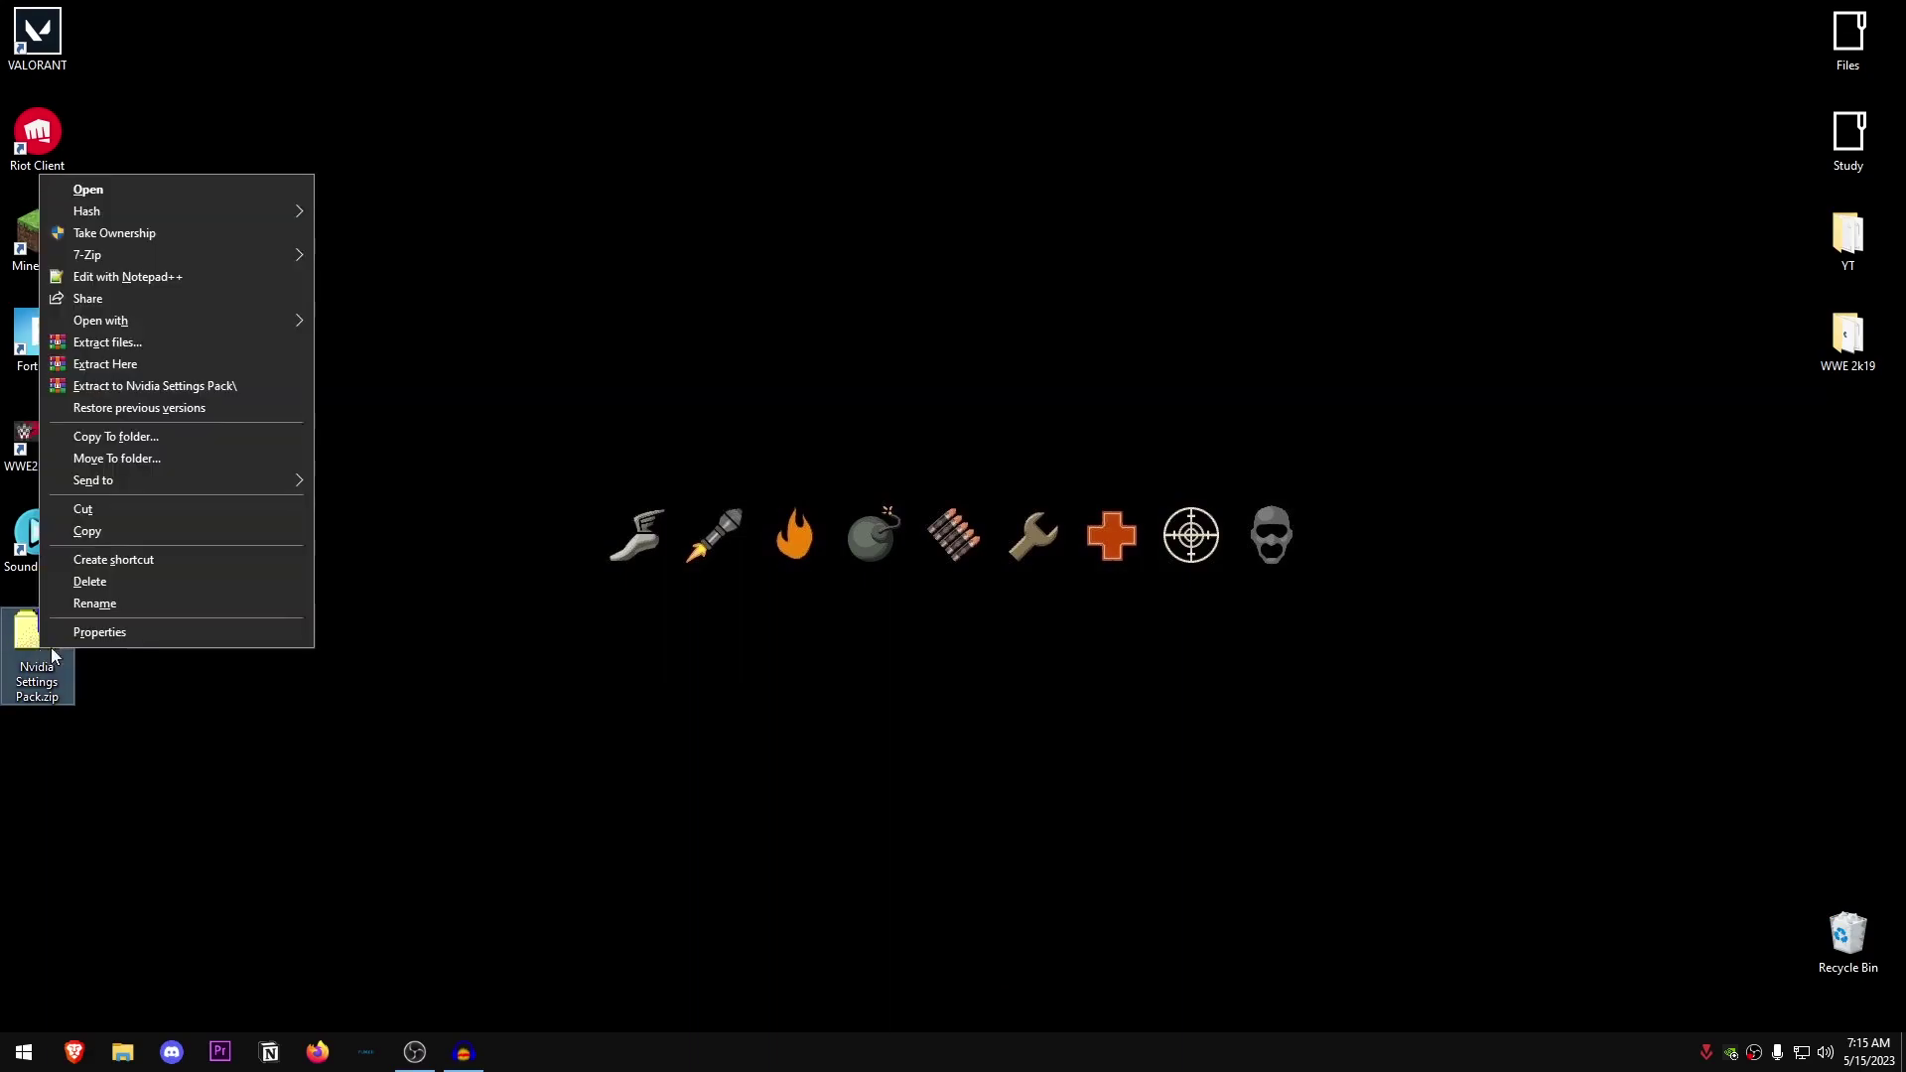
pyautogui.click(152, 365)
pyautogui.doubleClick(38, 744)
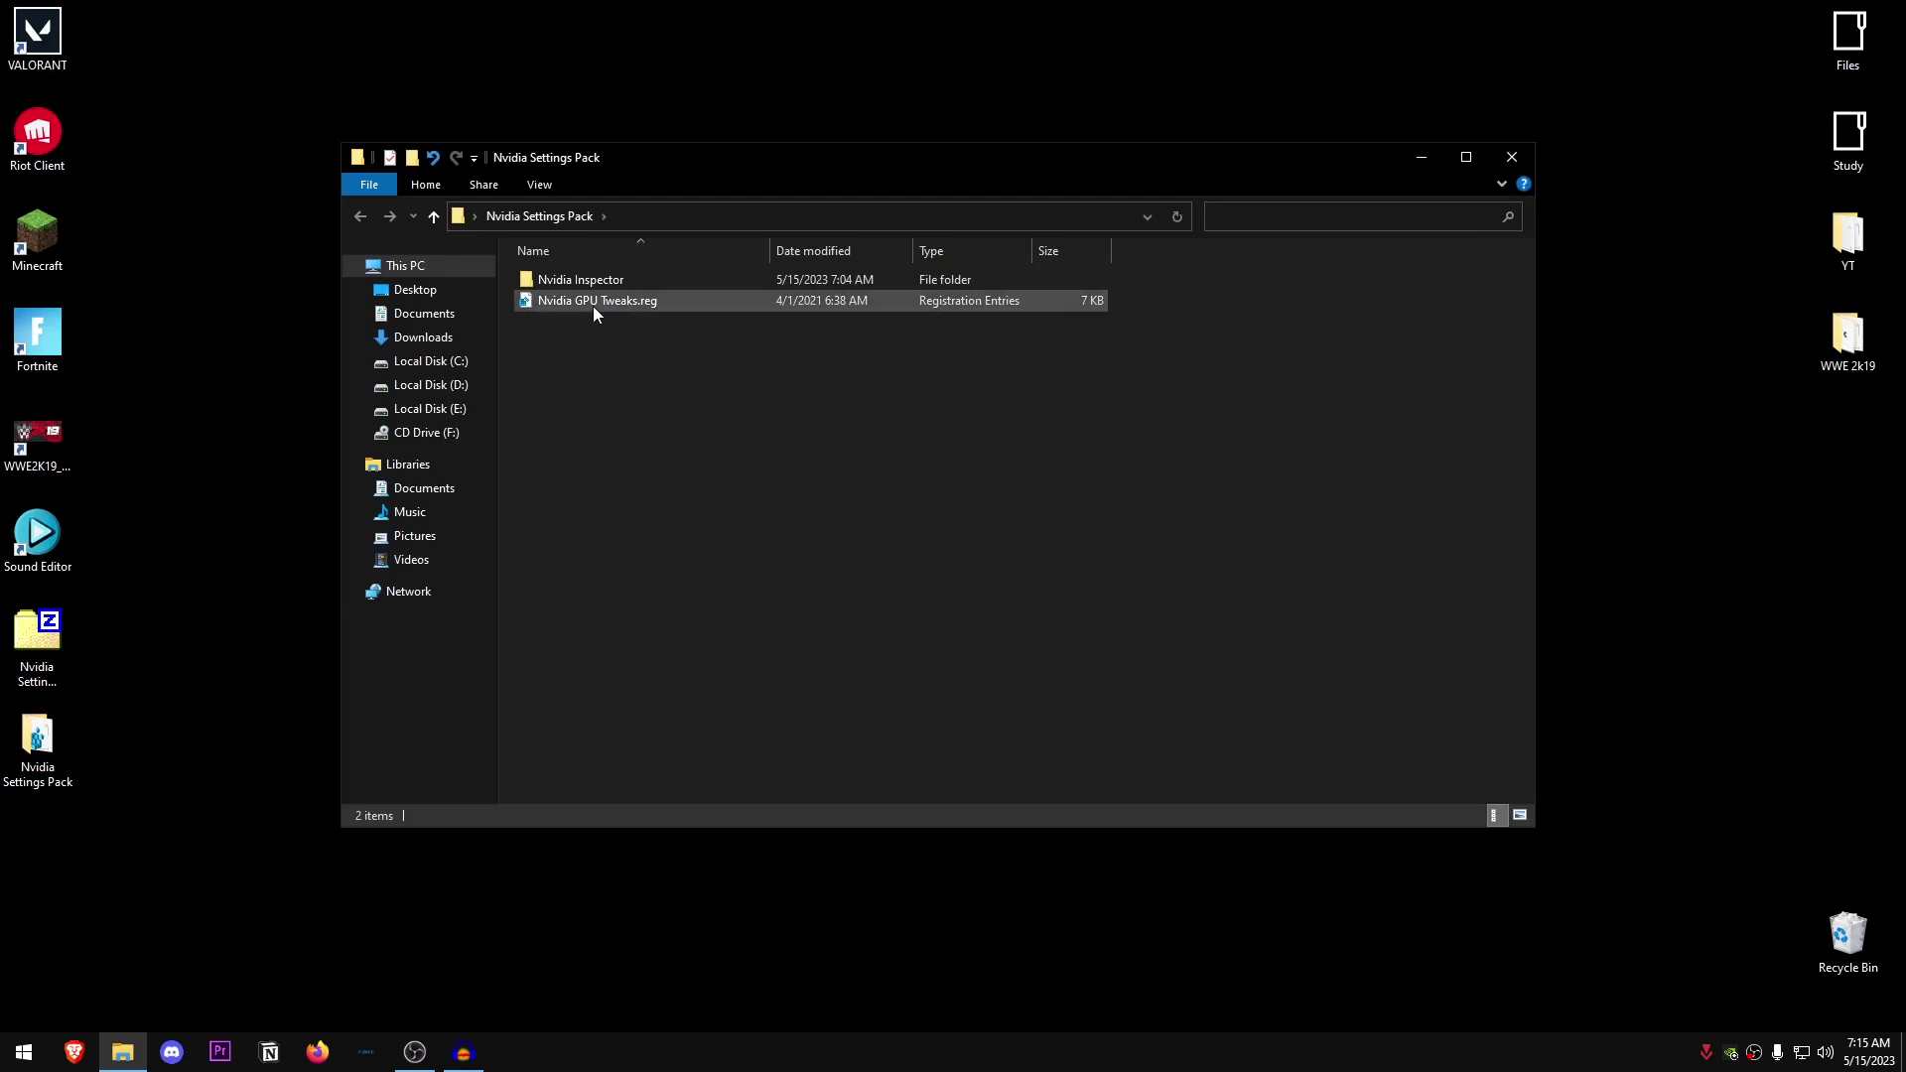
pyautogui.click(638, 307)
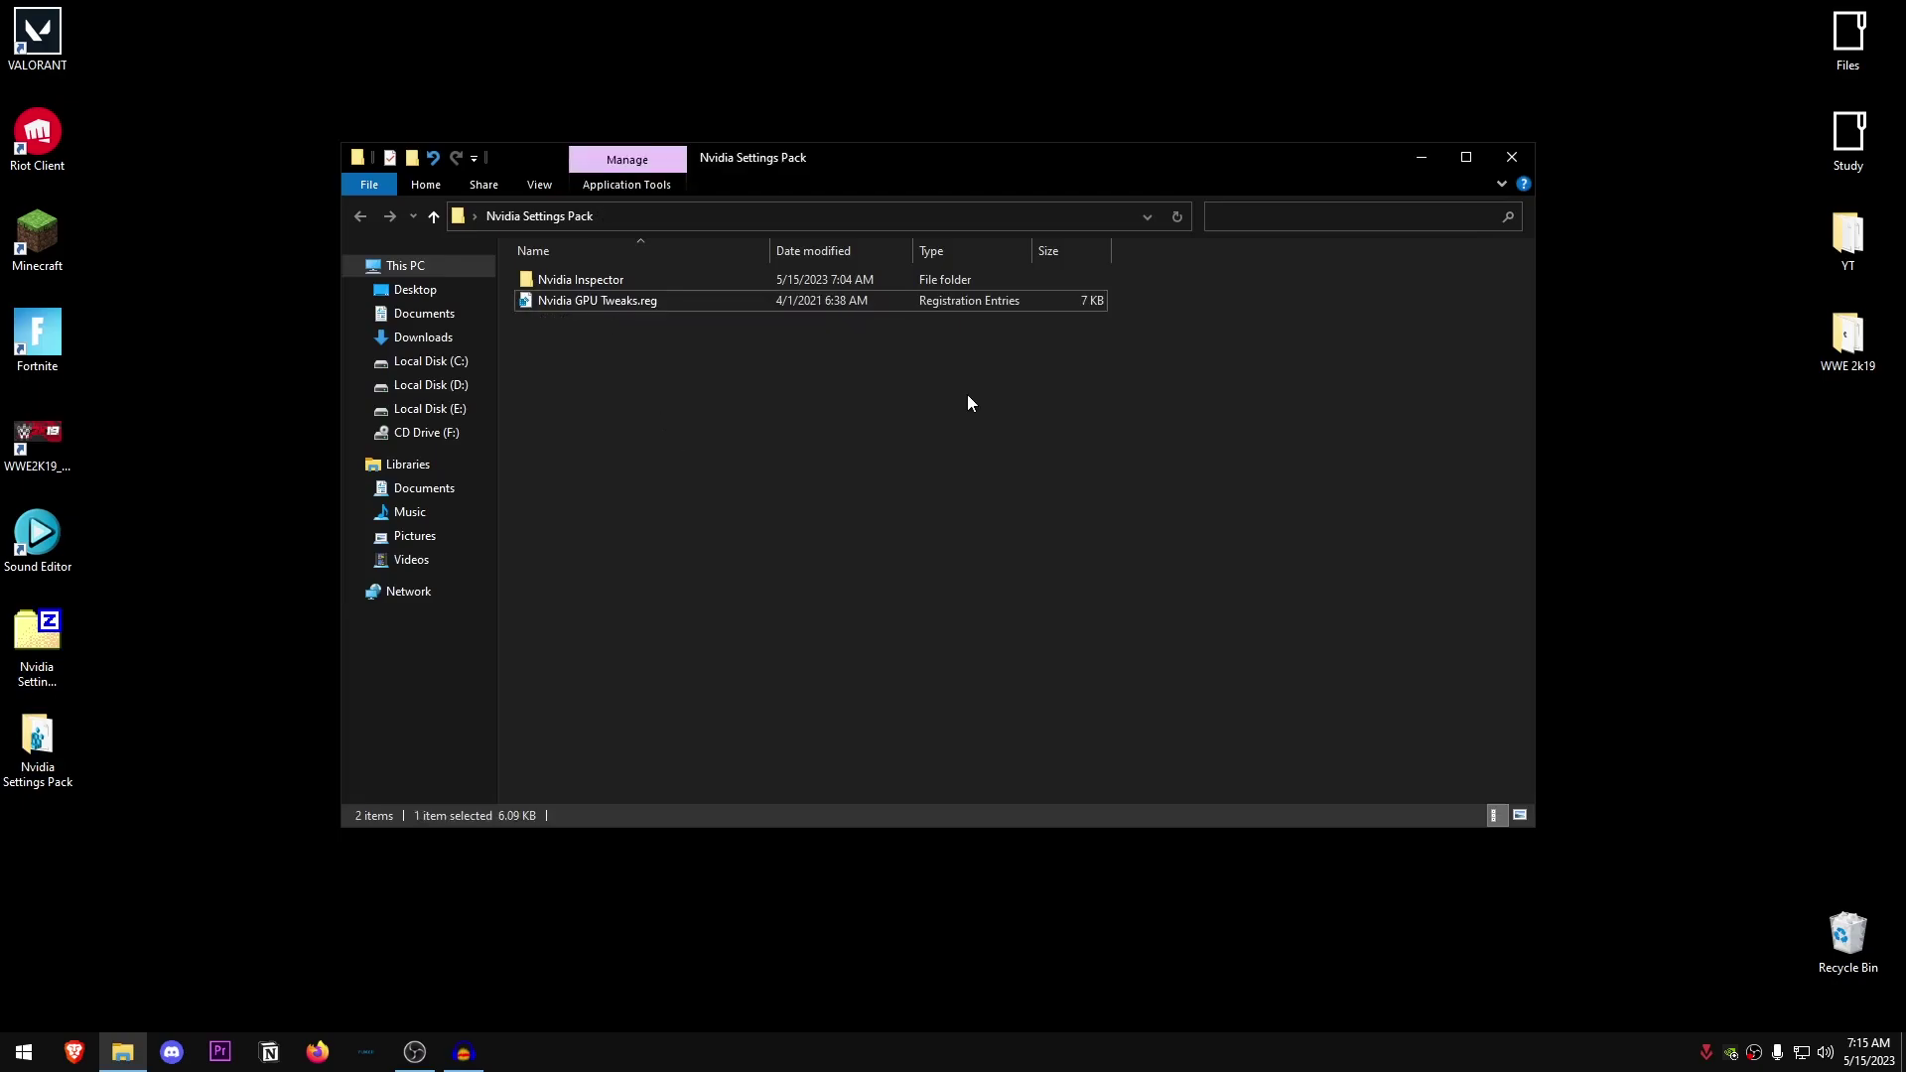
pyautogui.click(967, 403)
pyautogui.click(652, 300)
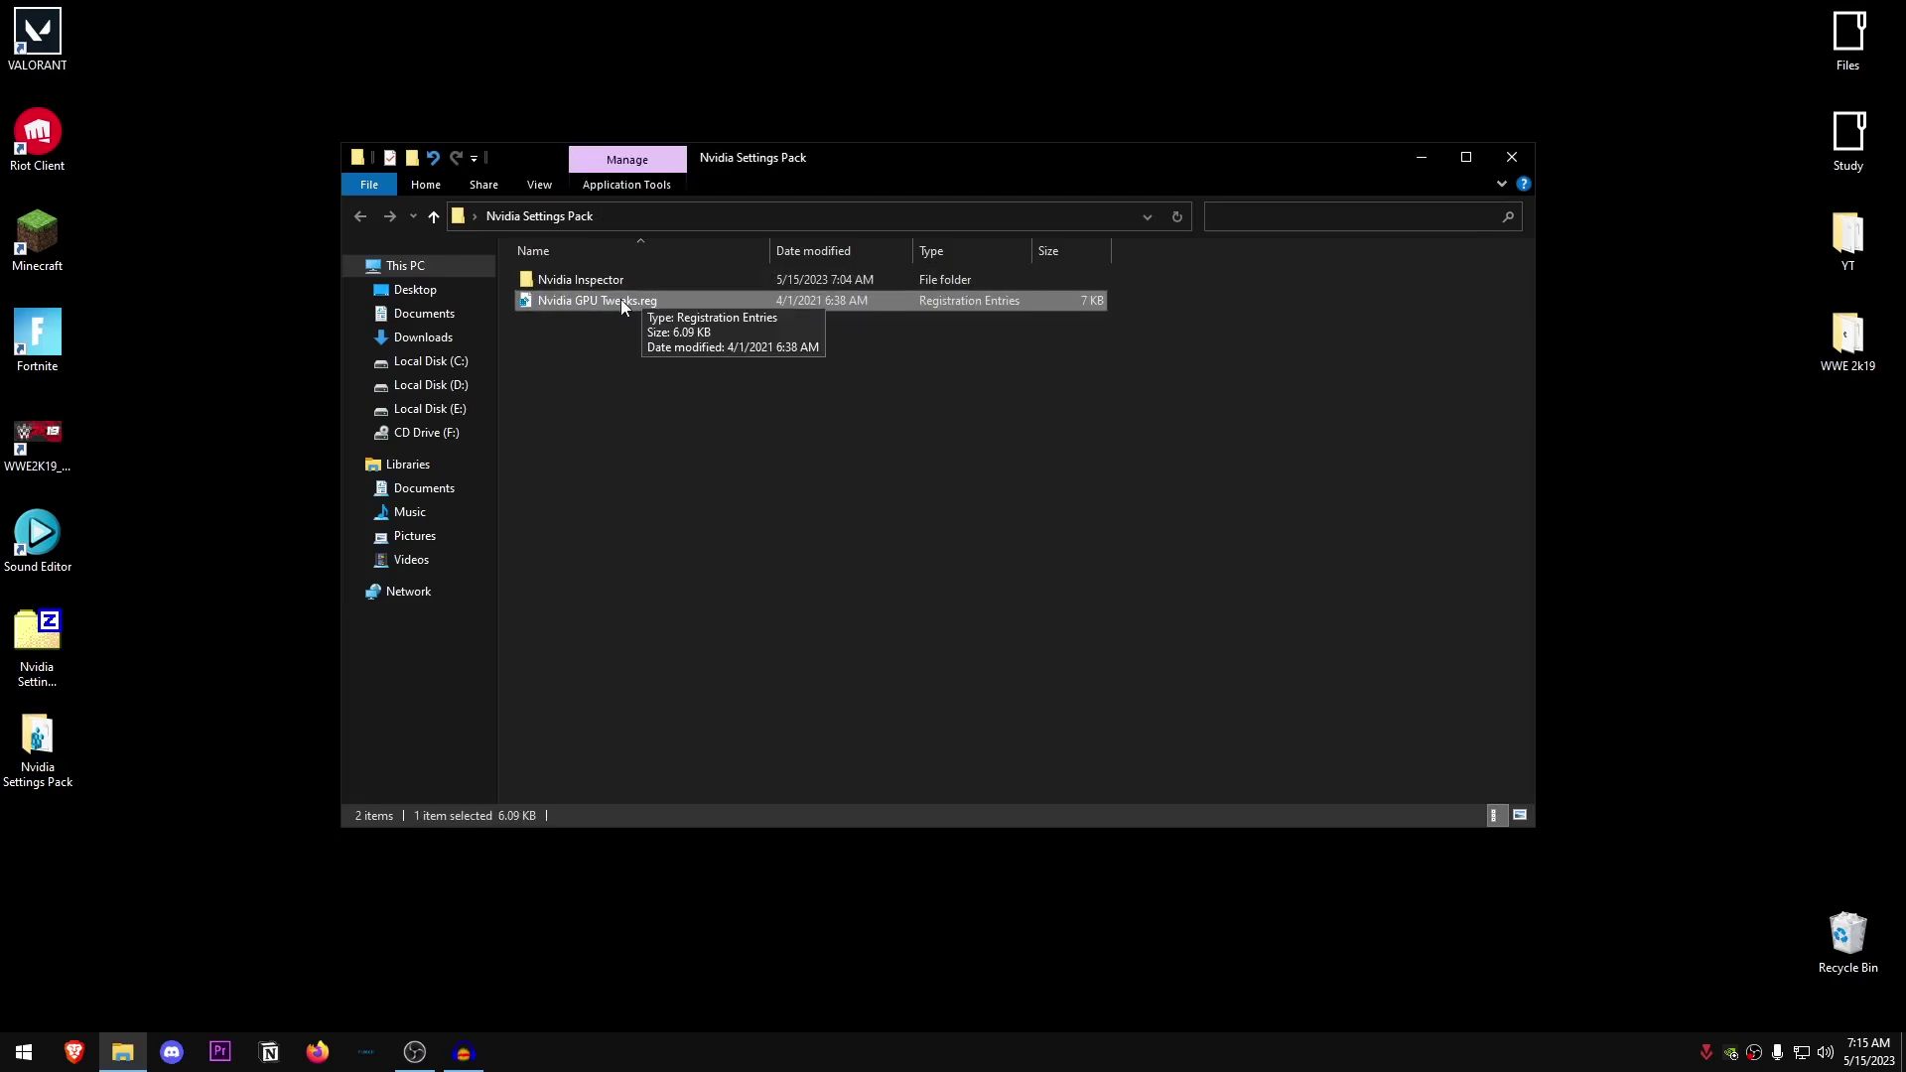
# - Review Nvidia GPU Tweaks.reg as text in Notepad and close it unchanged
pyautogui.rightClick(643, 298)
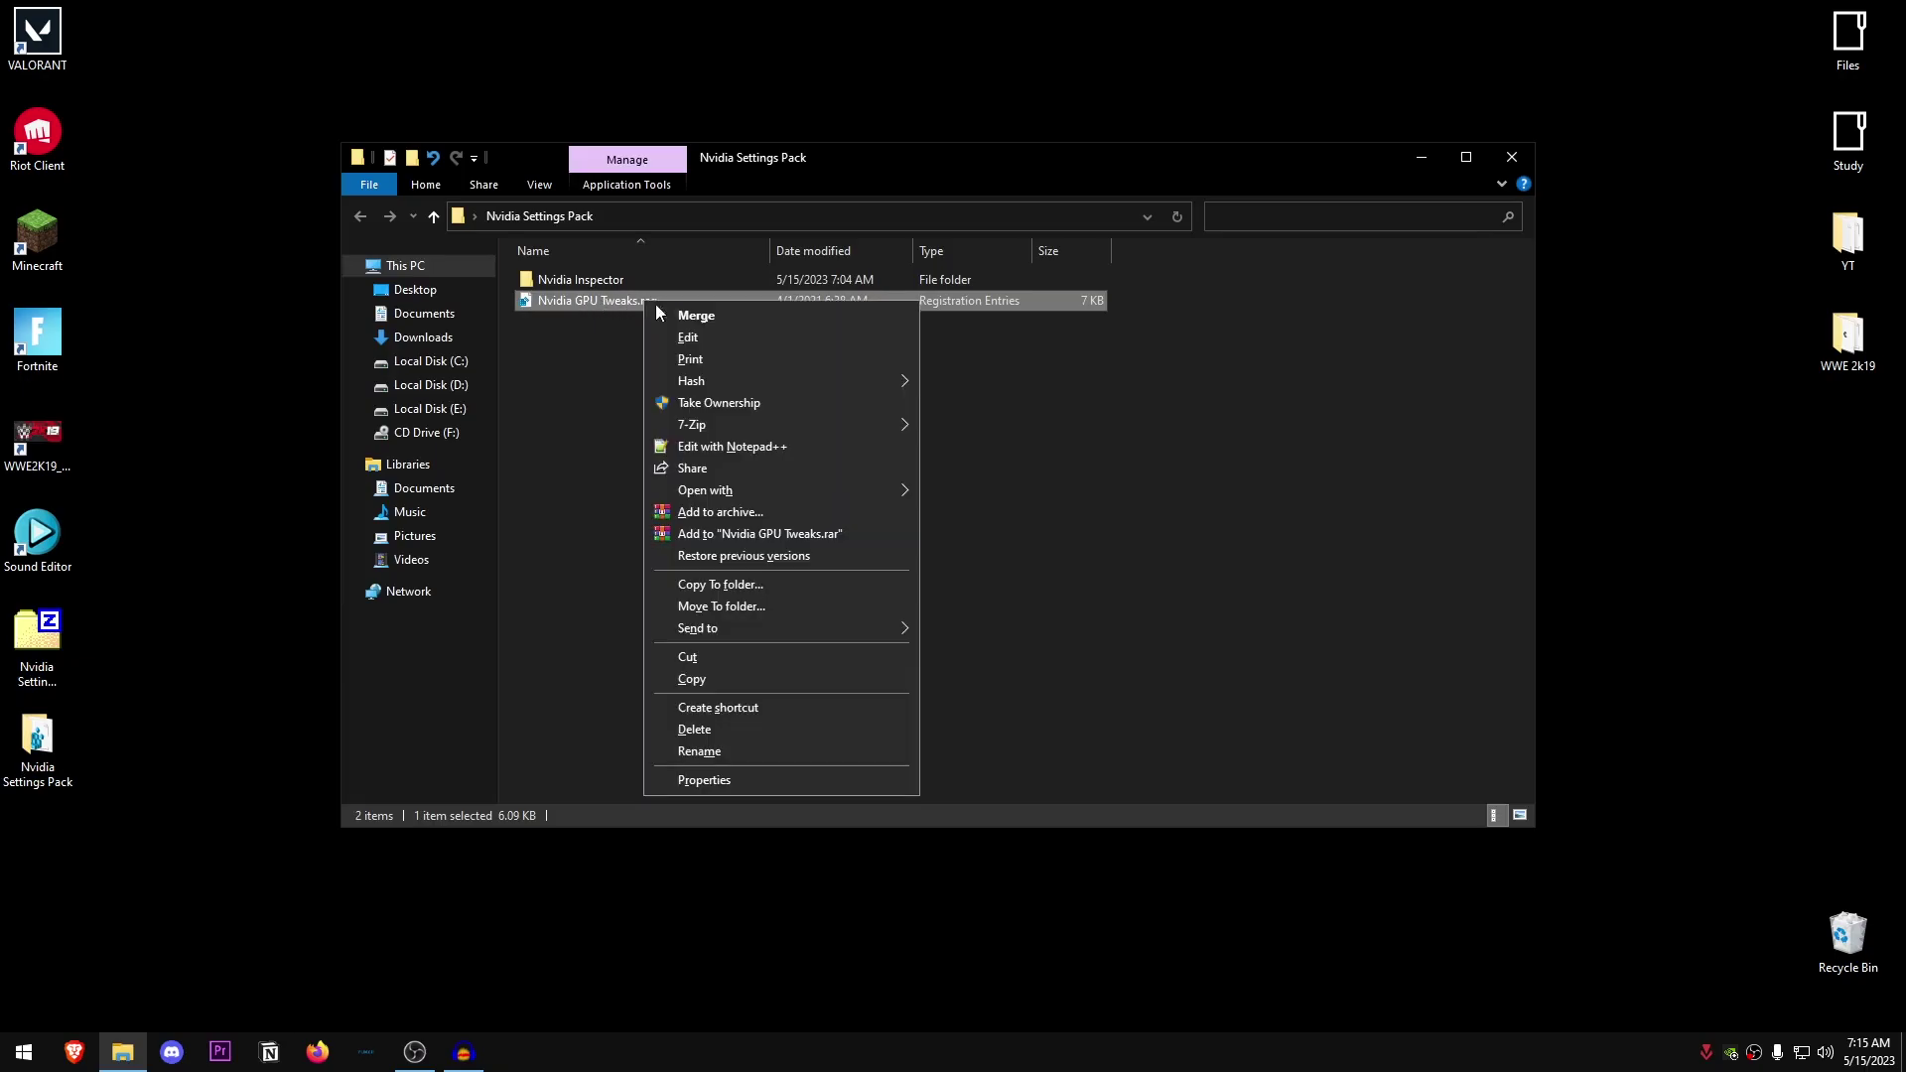
pyautogui.click(708, 335)
pyautogui.scroll(3, 818, 353)
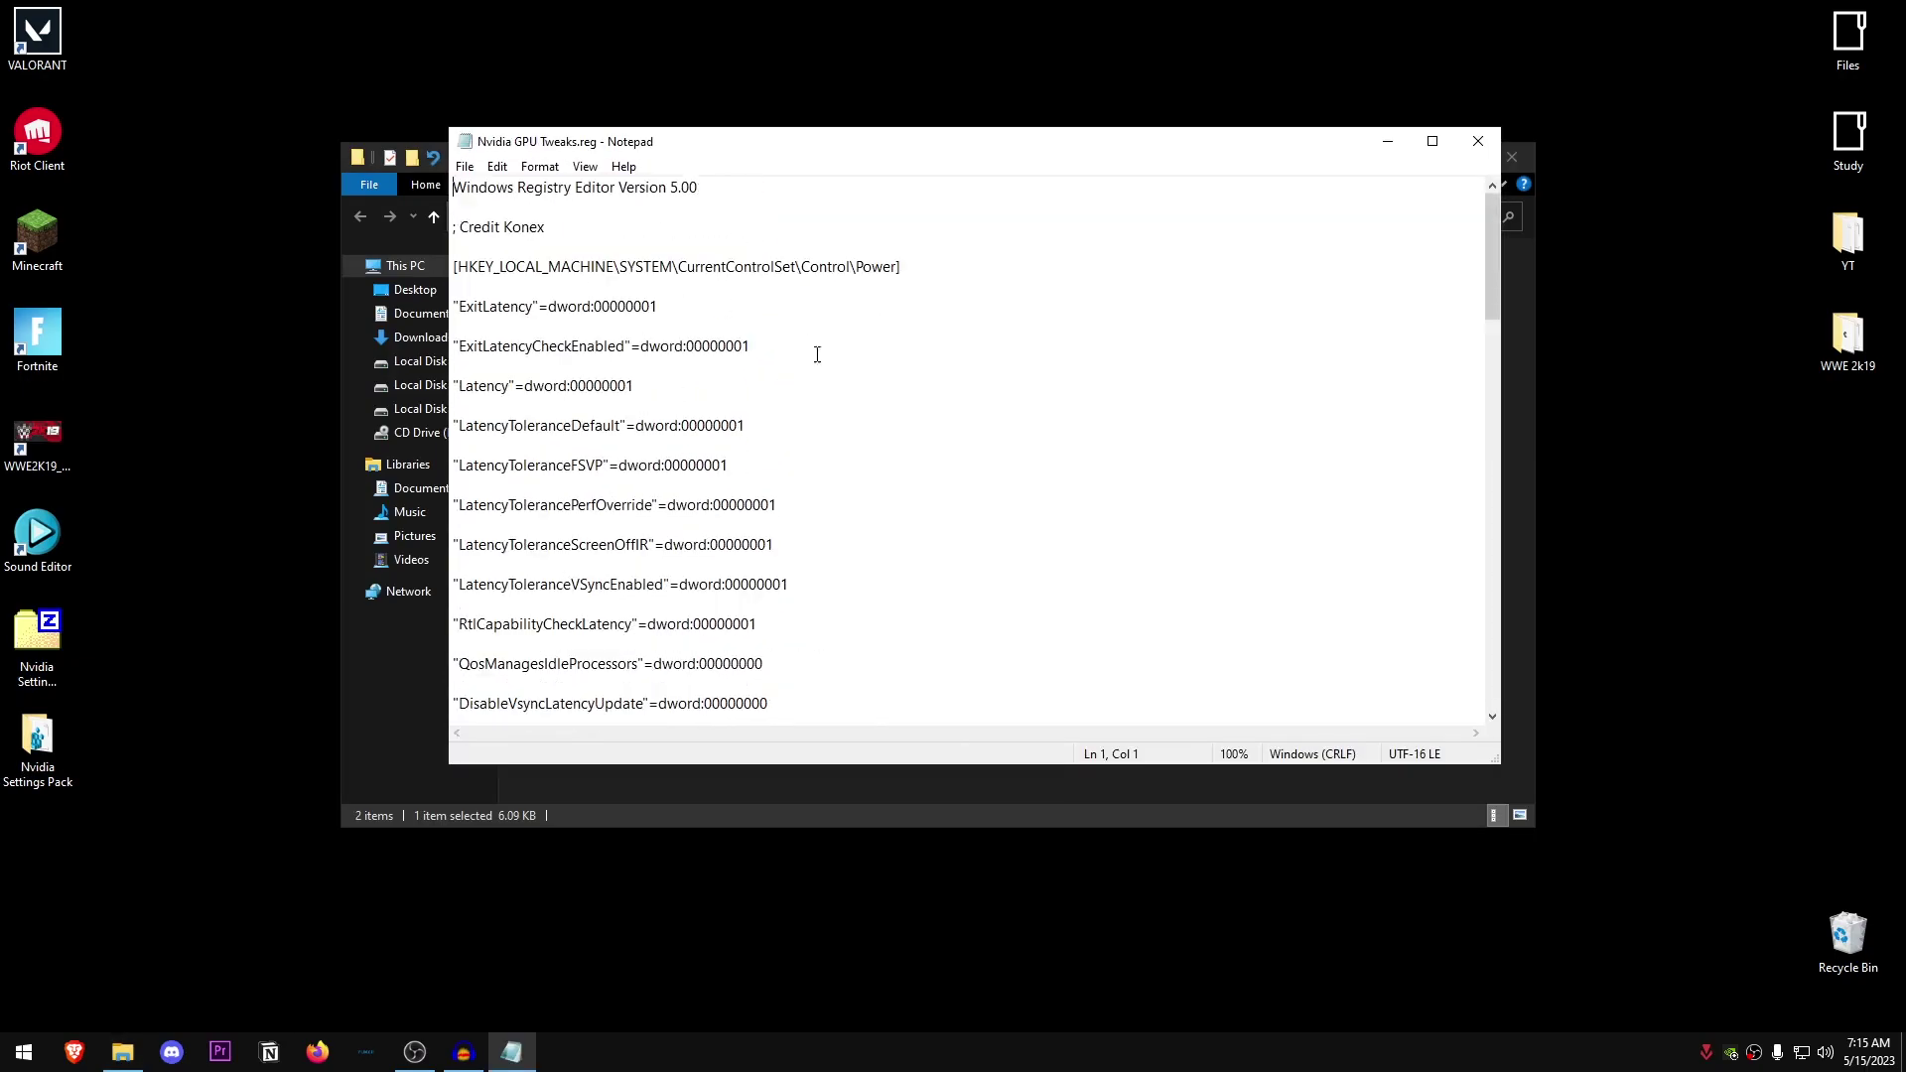
pyautogui.scroll(-2, 805, 550)
pyautogui.scroll(-2, 809, 536)
pyautogui.scroll(4, 809, 536)
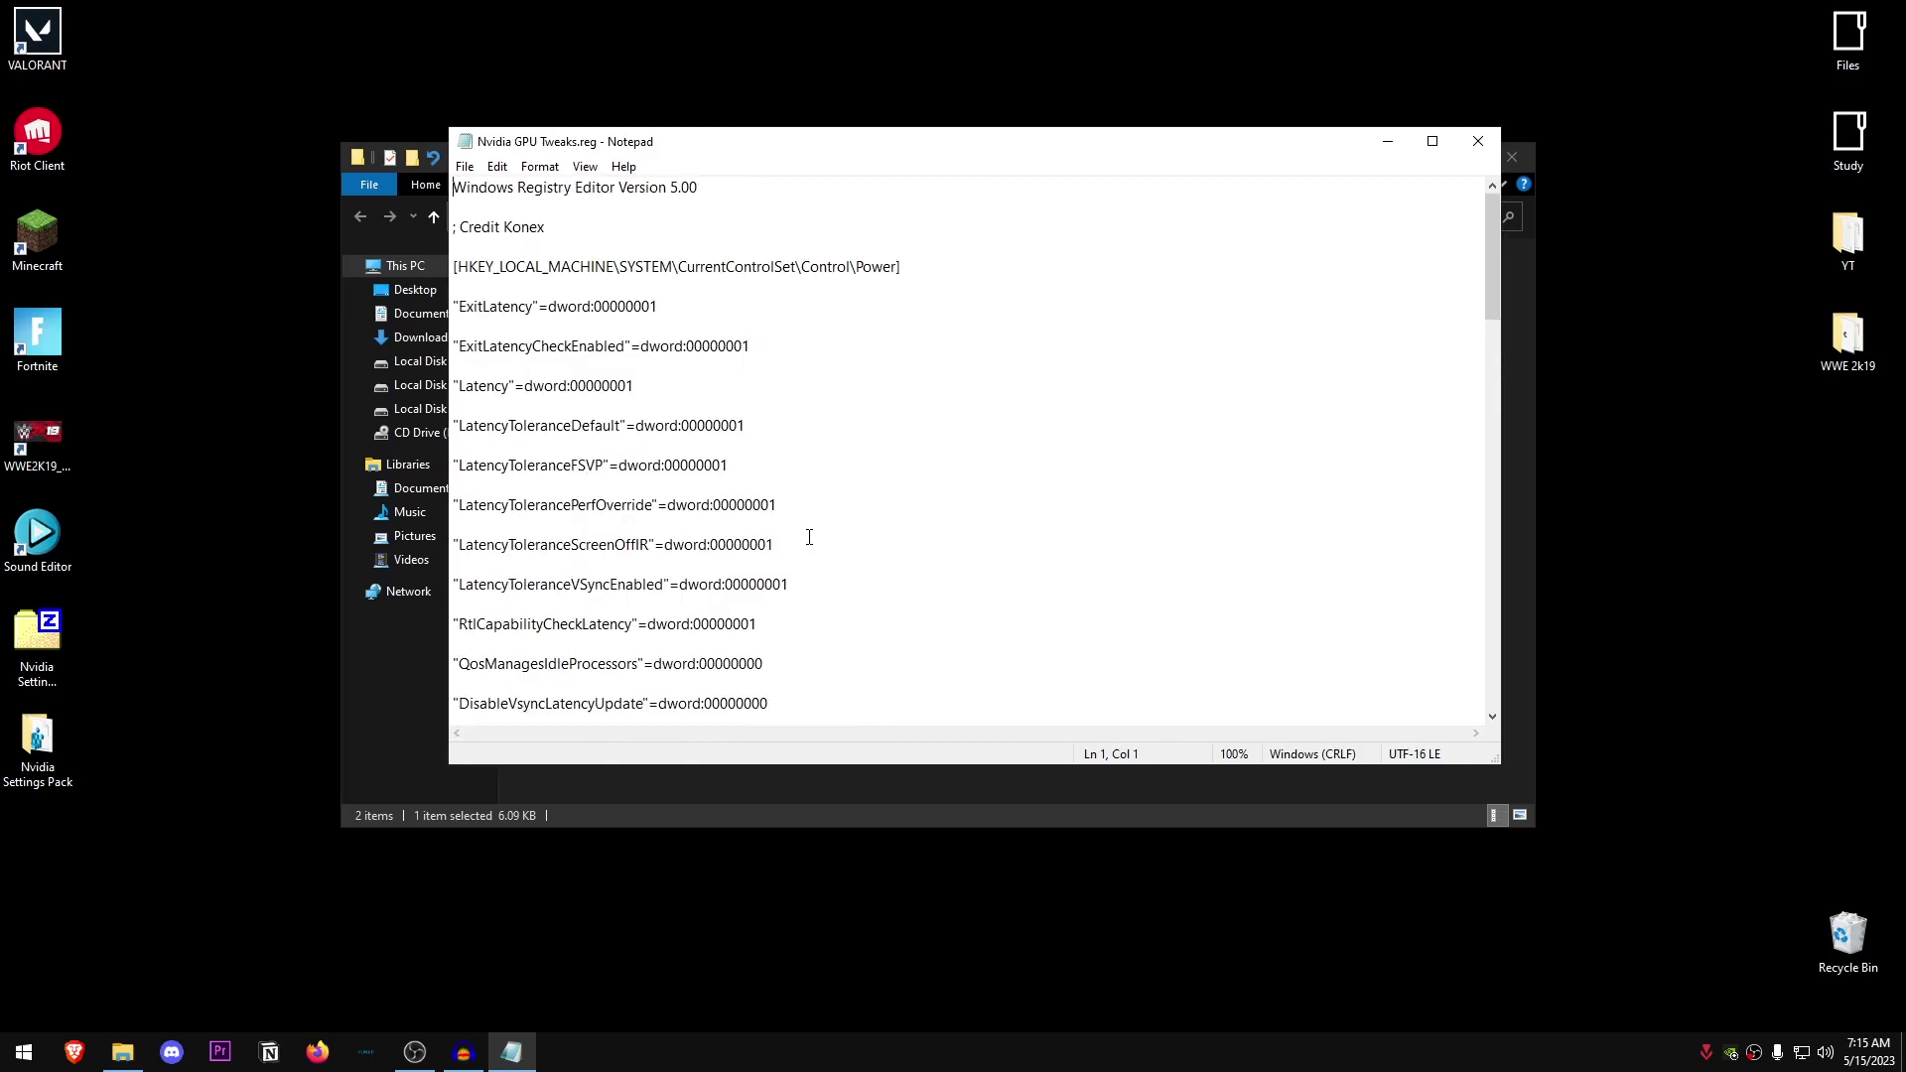
pyautogui.click(580, 225)
pyautogui.hotkey('shift', 'Home')
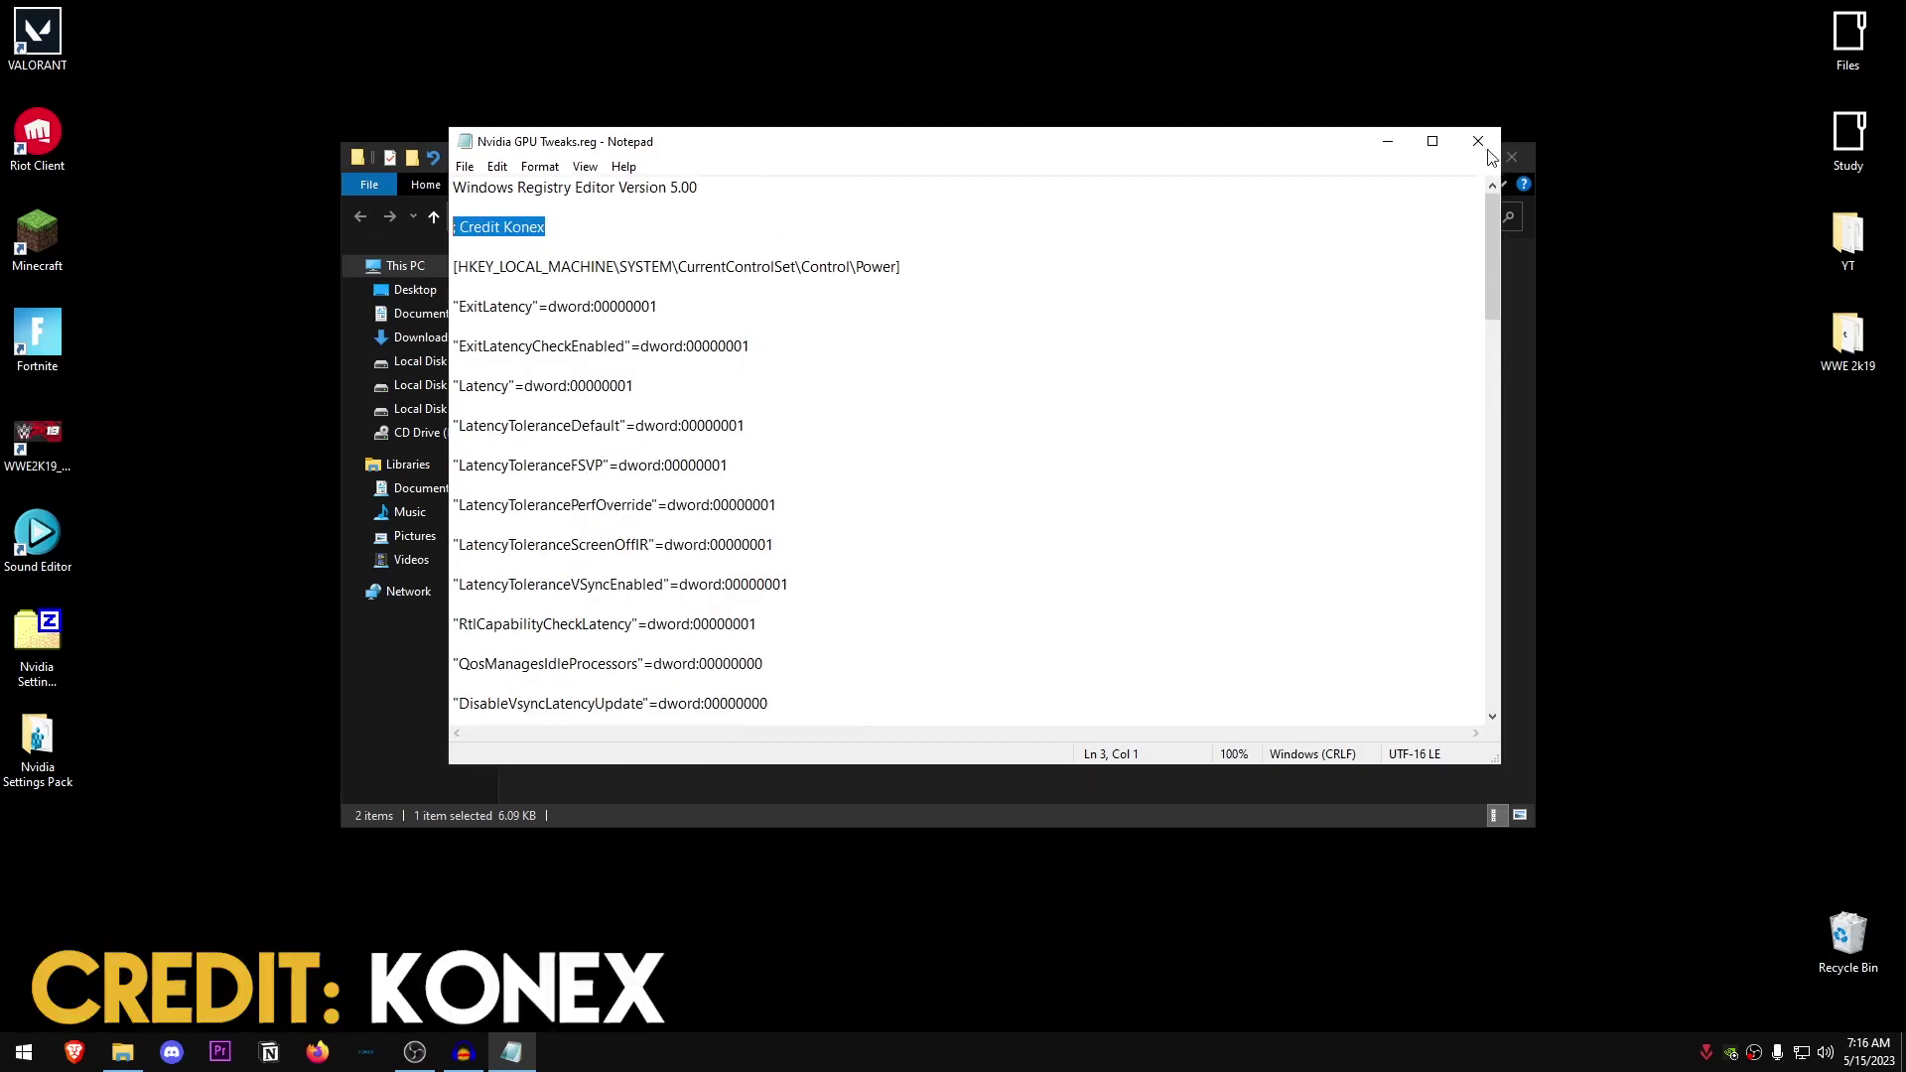
pyautogui.click(1479, 143)
# - Merge Nvidia GPU Tweaks.reg into the registry and confirm the success message
pyautogui.doubleClick(583, 299)
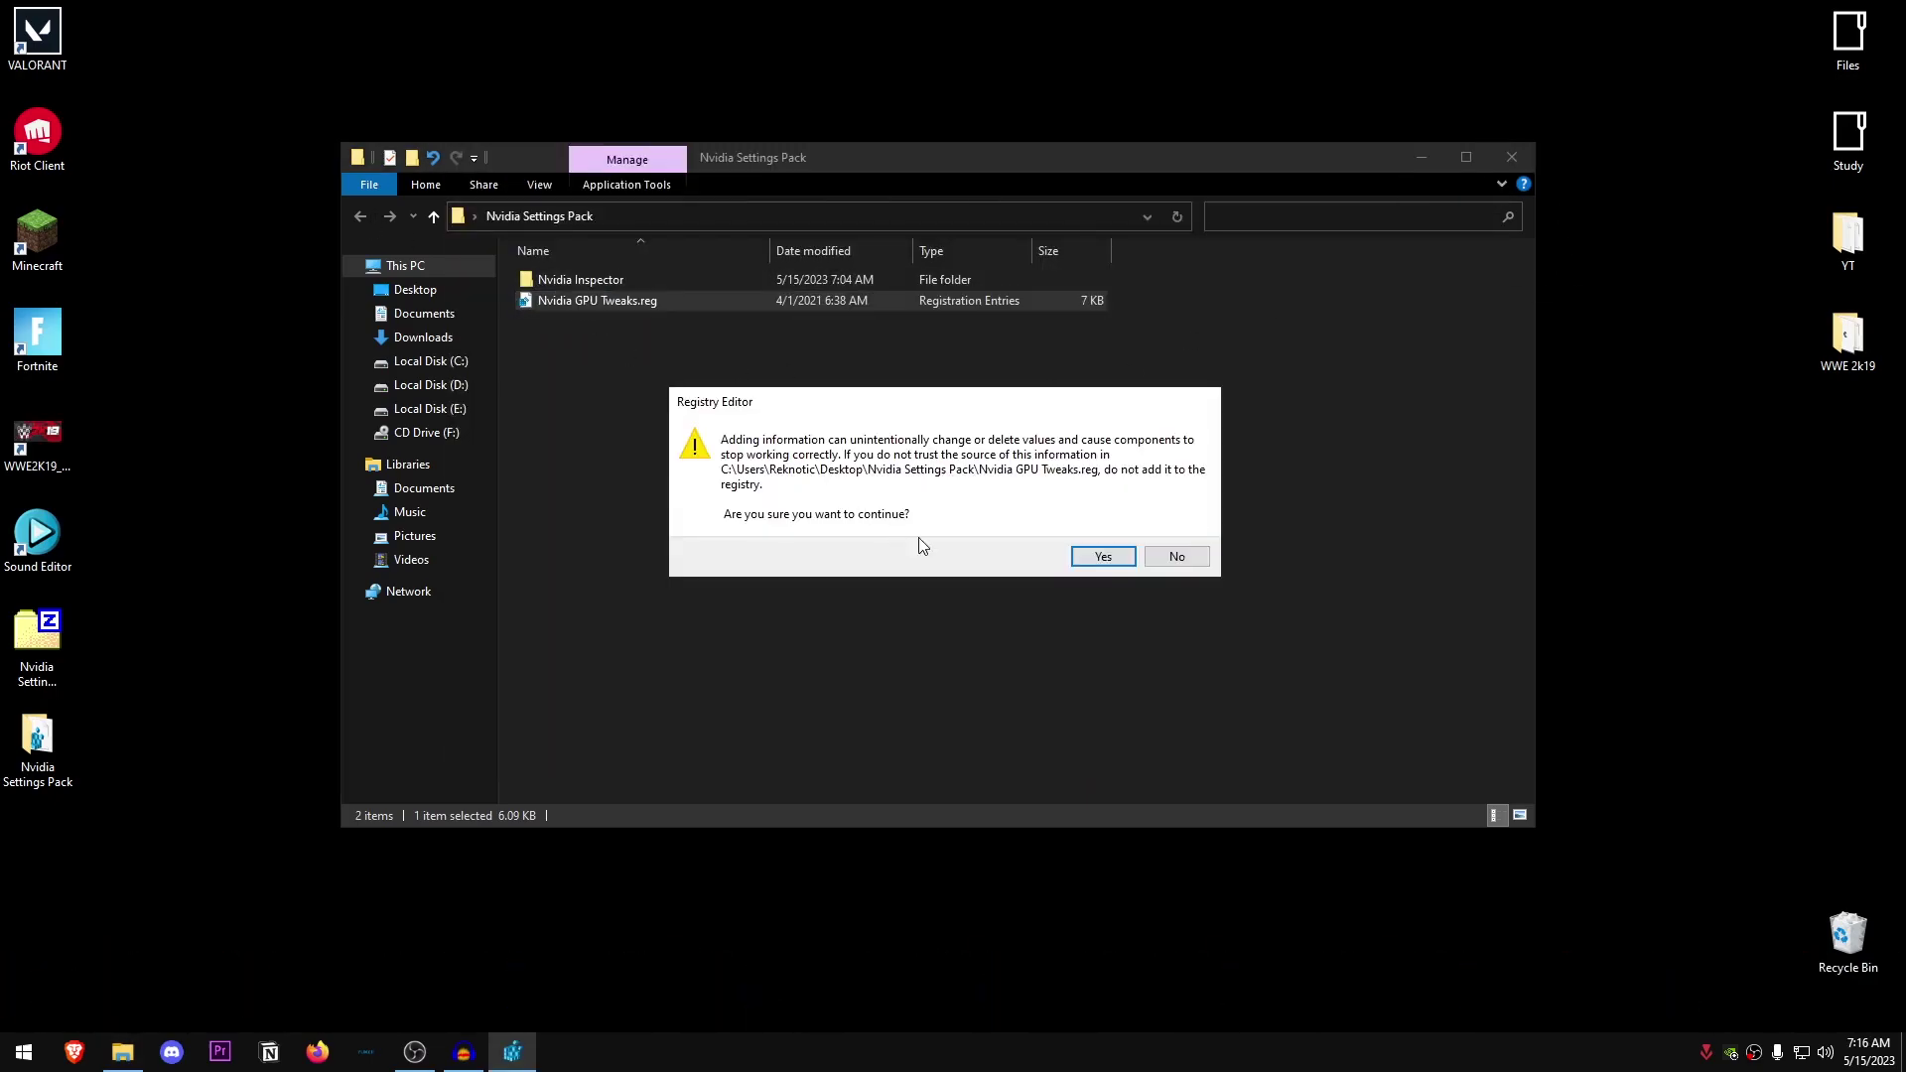
pyautogui.click(1103, 555)
pyautogui.click(1176, 529)
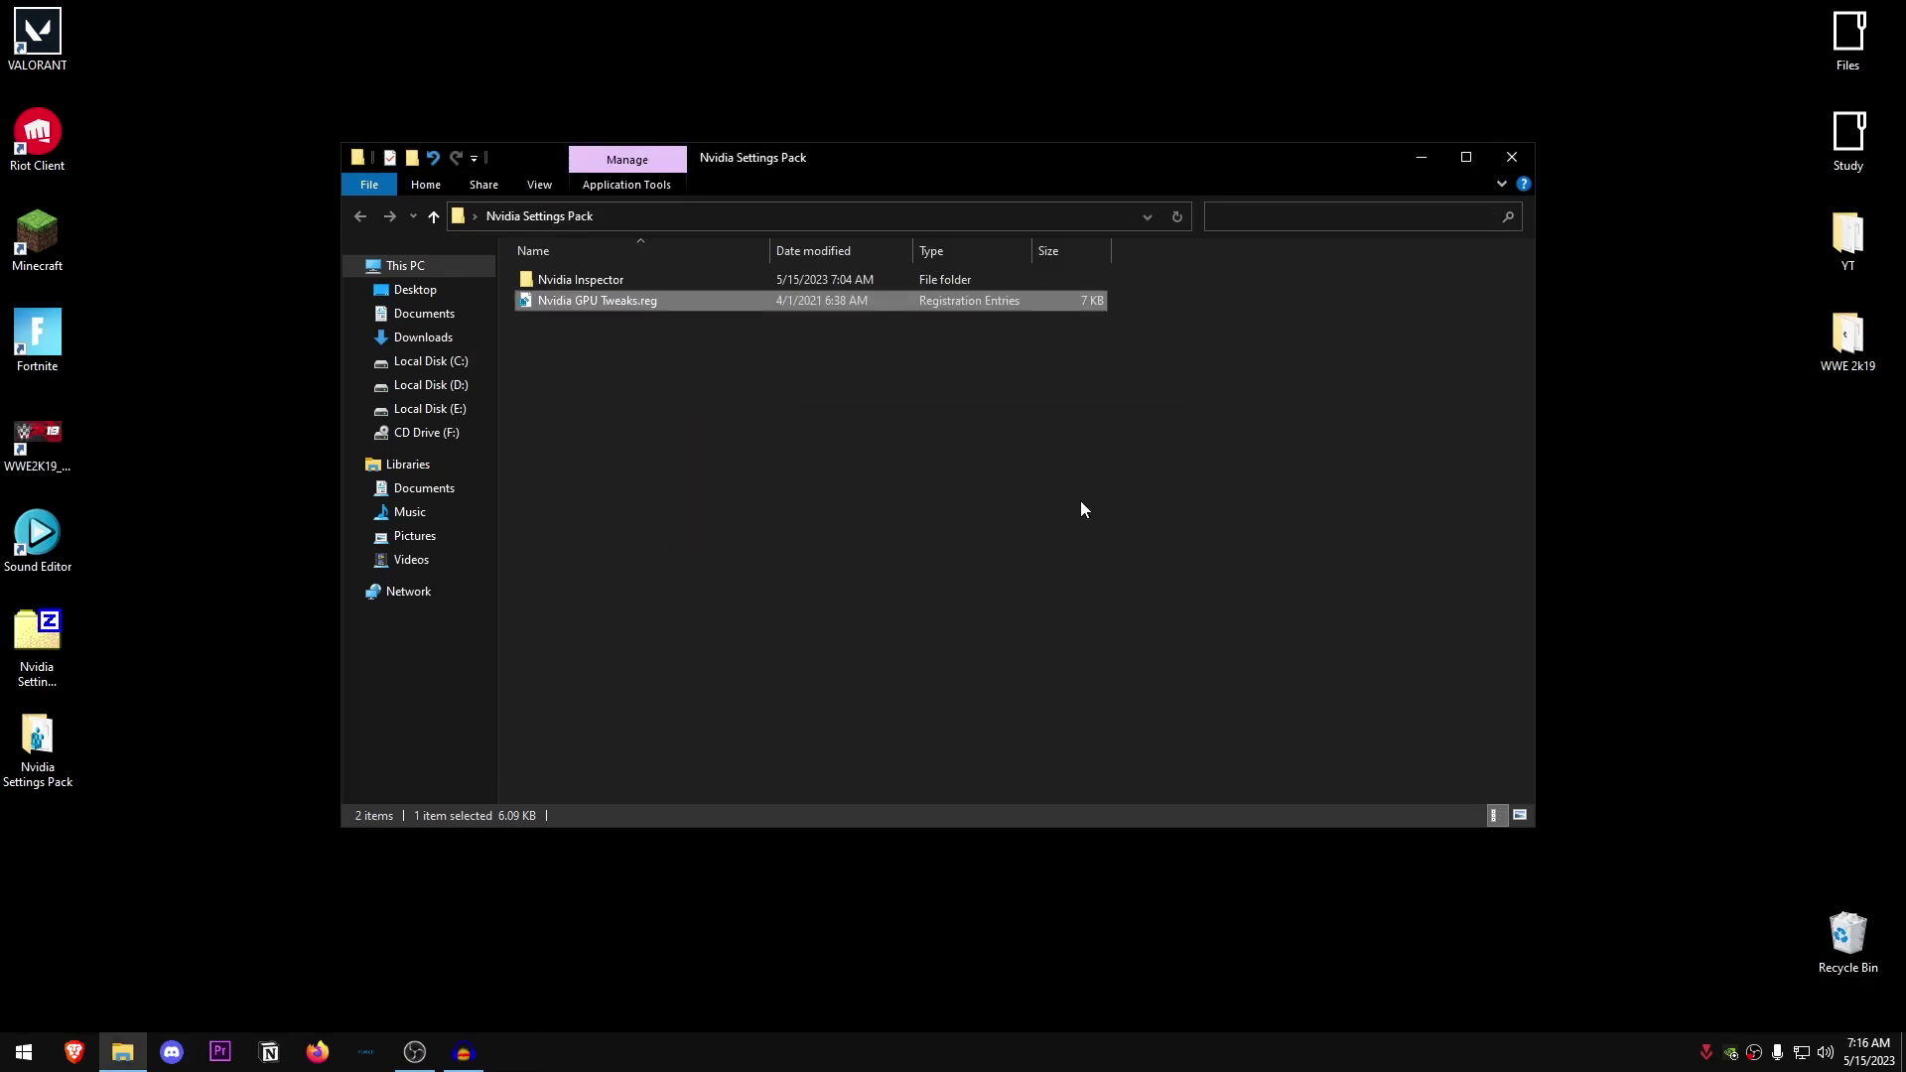
# - Import the custom .nip profile by dragging it onto nvidiaProfileInspector.exe
pyautogui.doubleClick(621, 280)
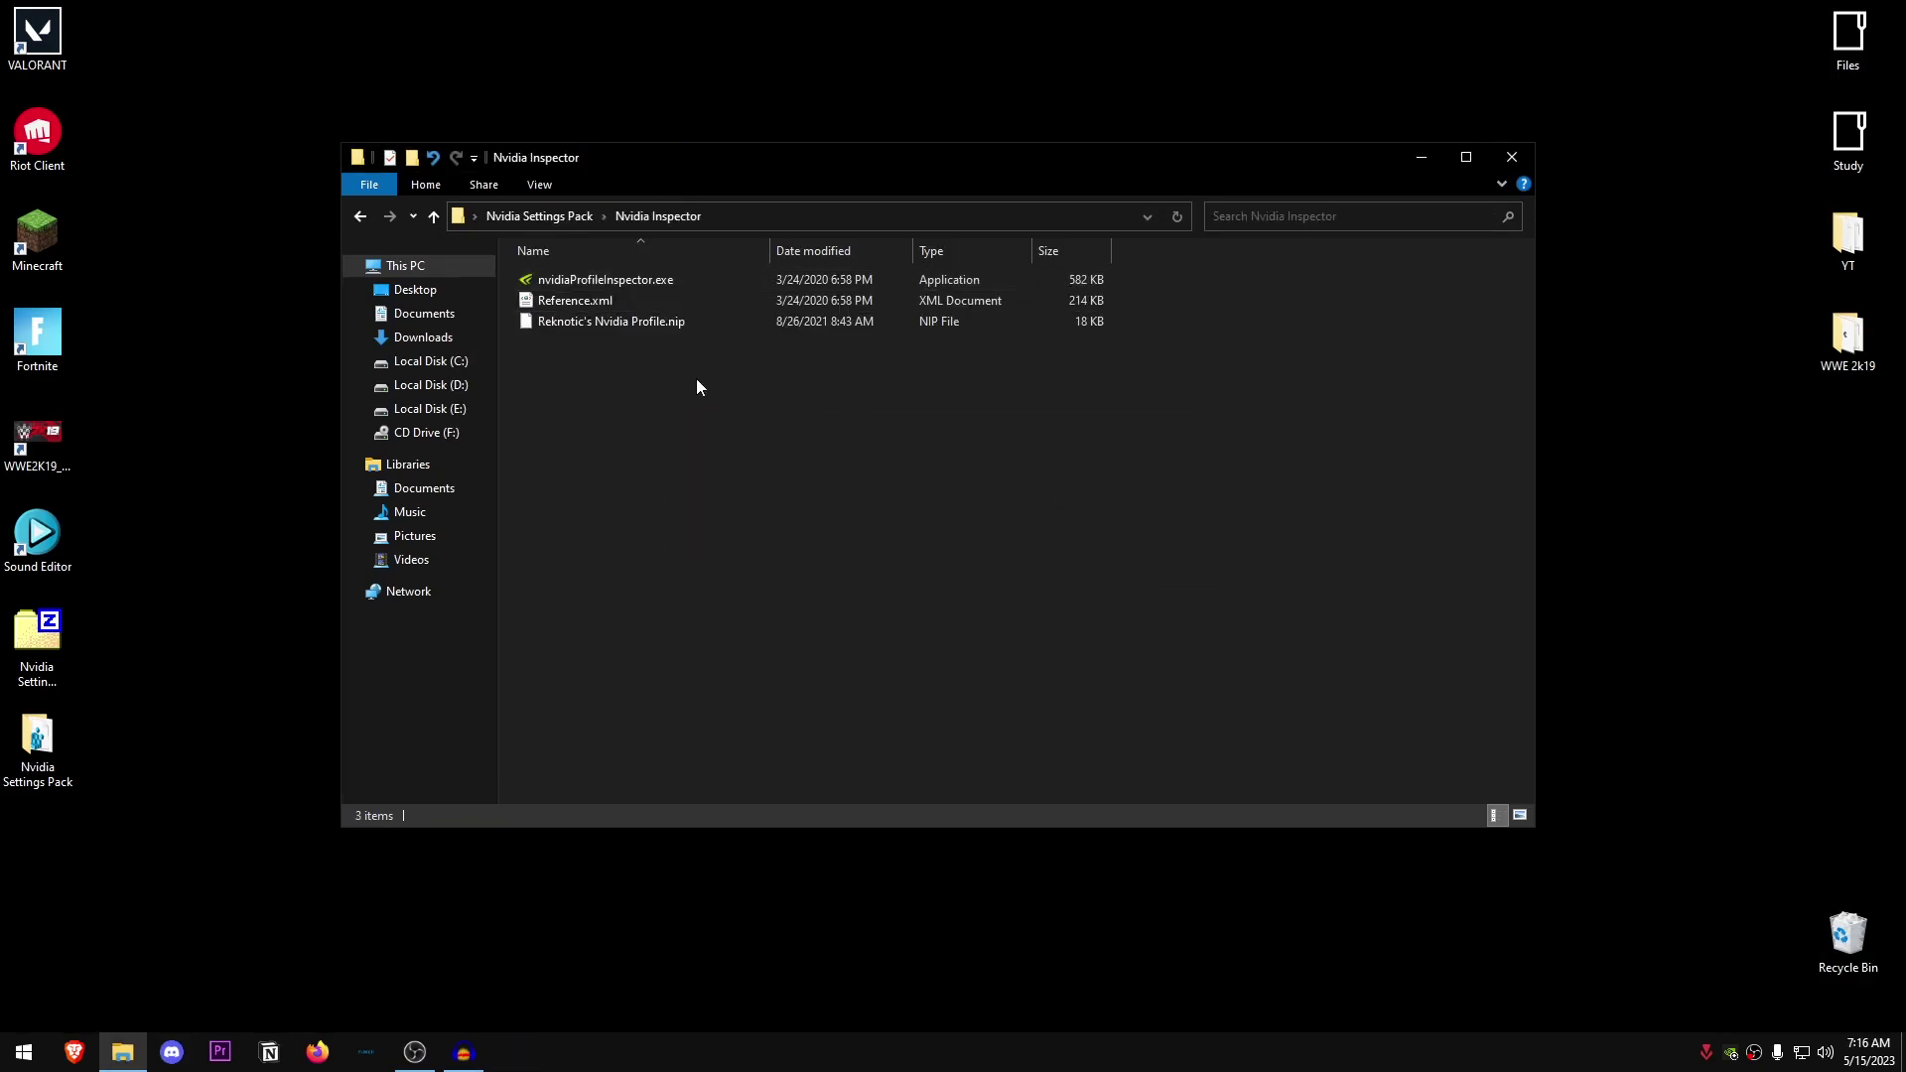
pyautogui.click(572, 323)
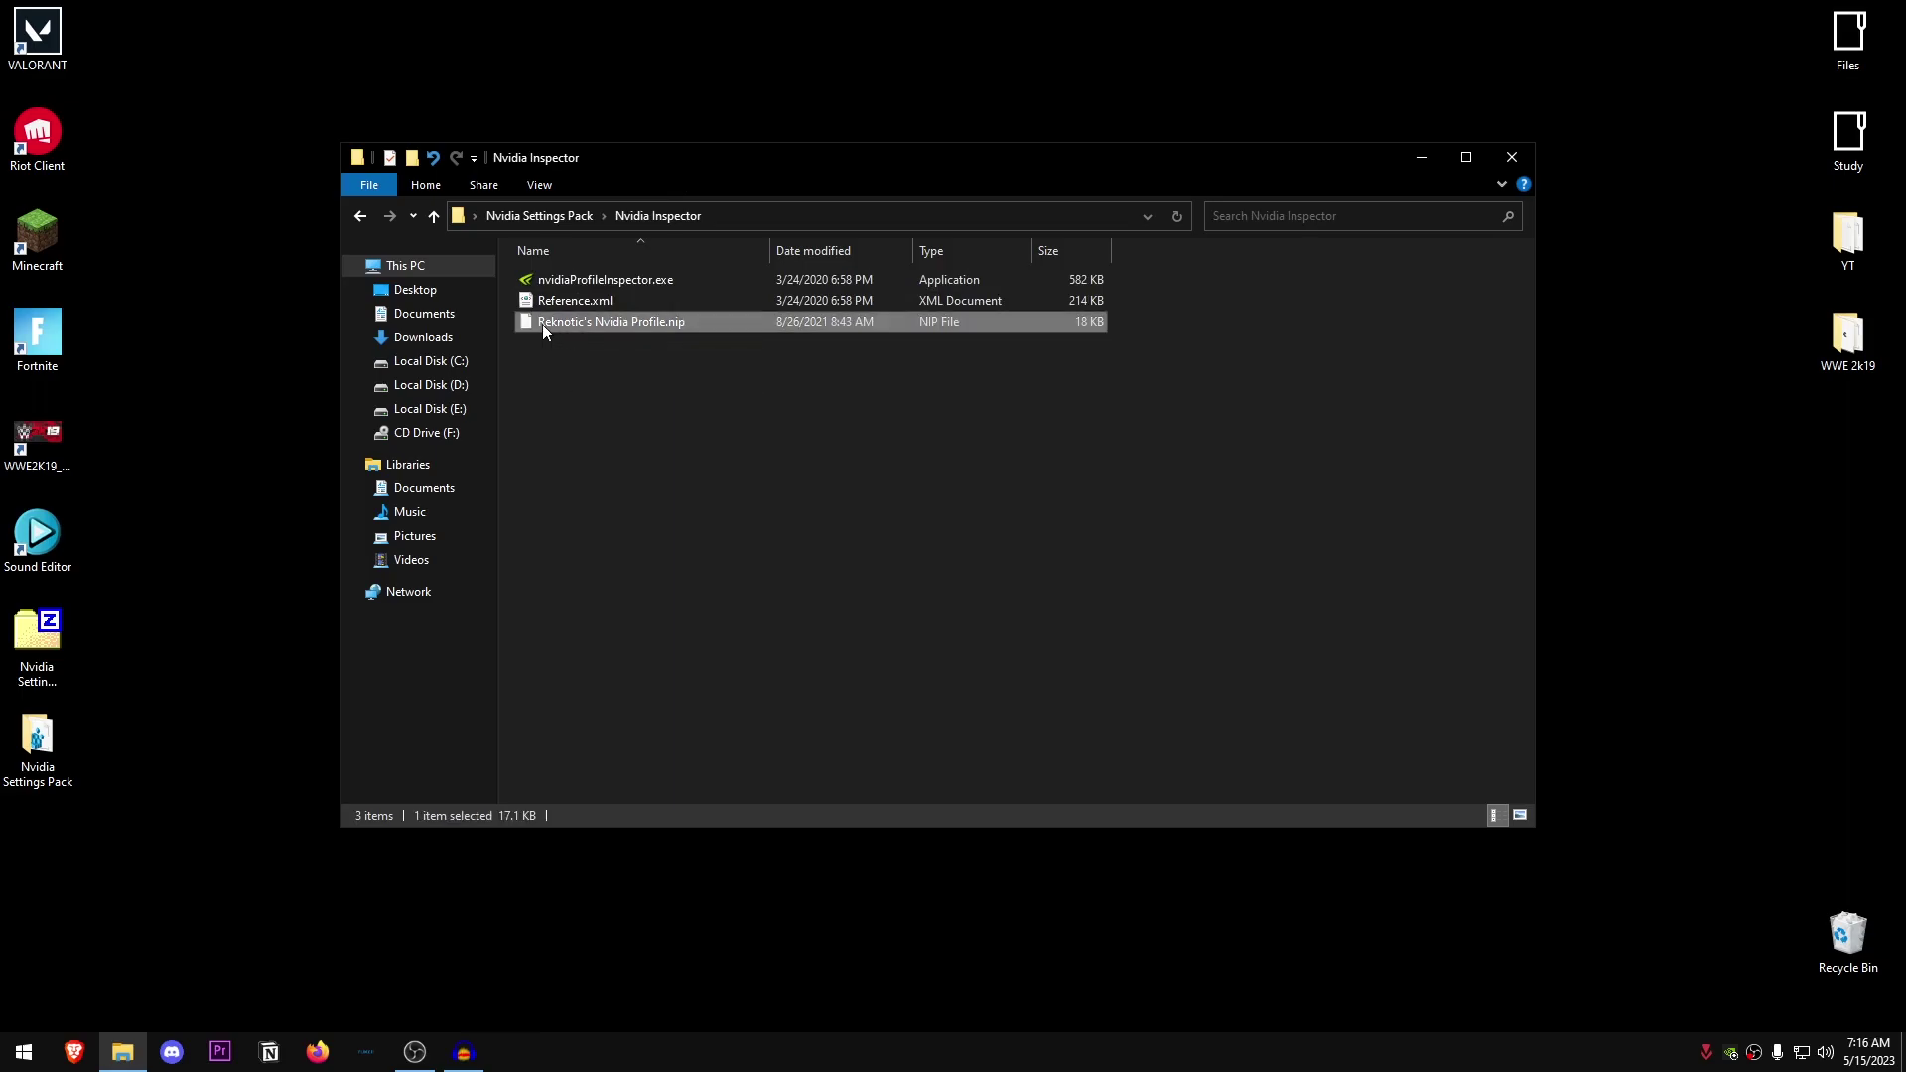
pyautogui.moveTo(581, 322); pyautogui.dragTo(685, 282)
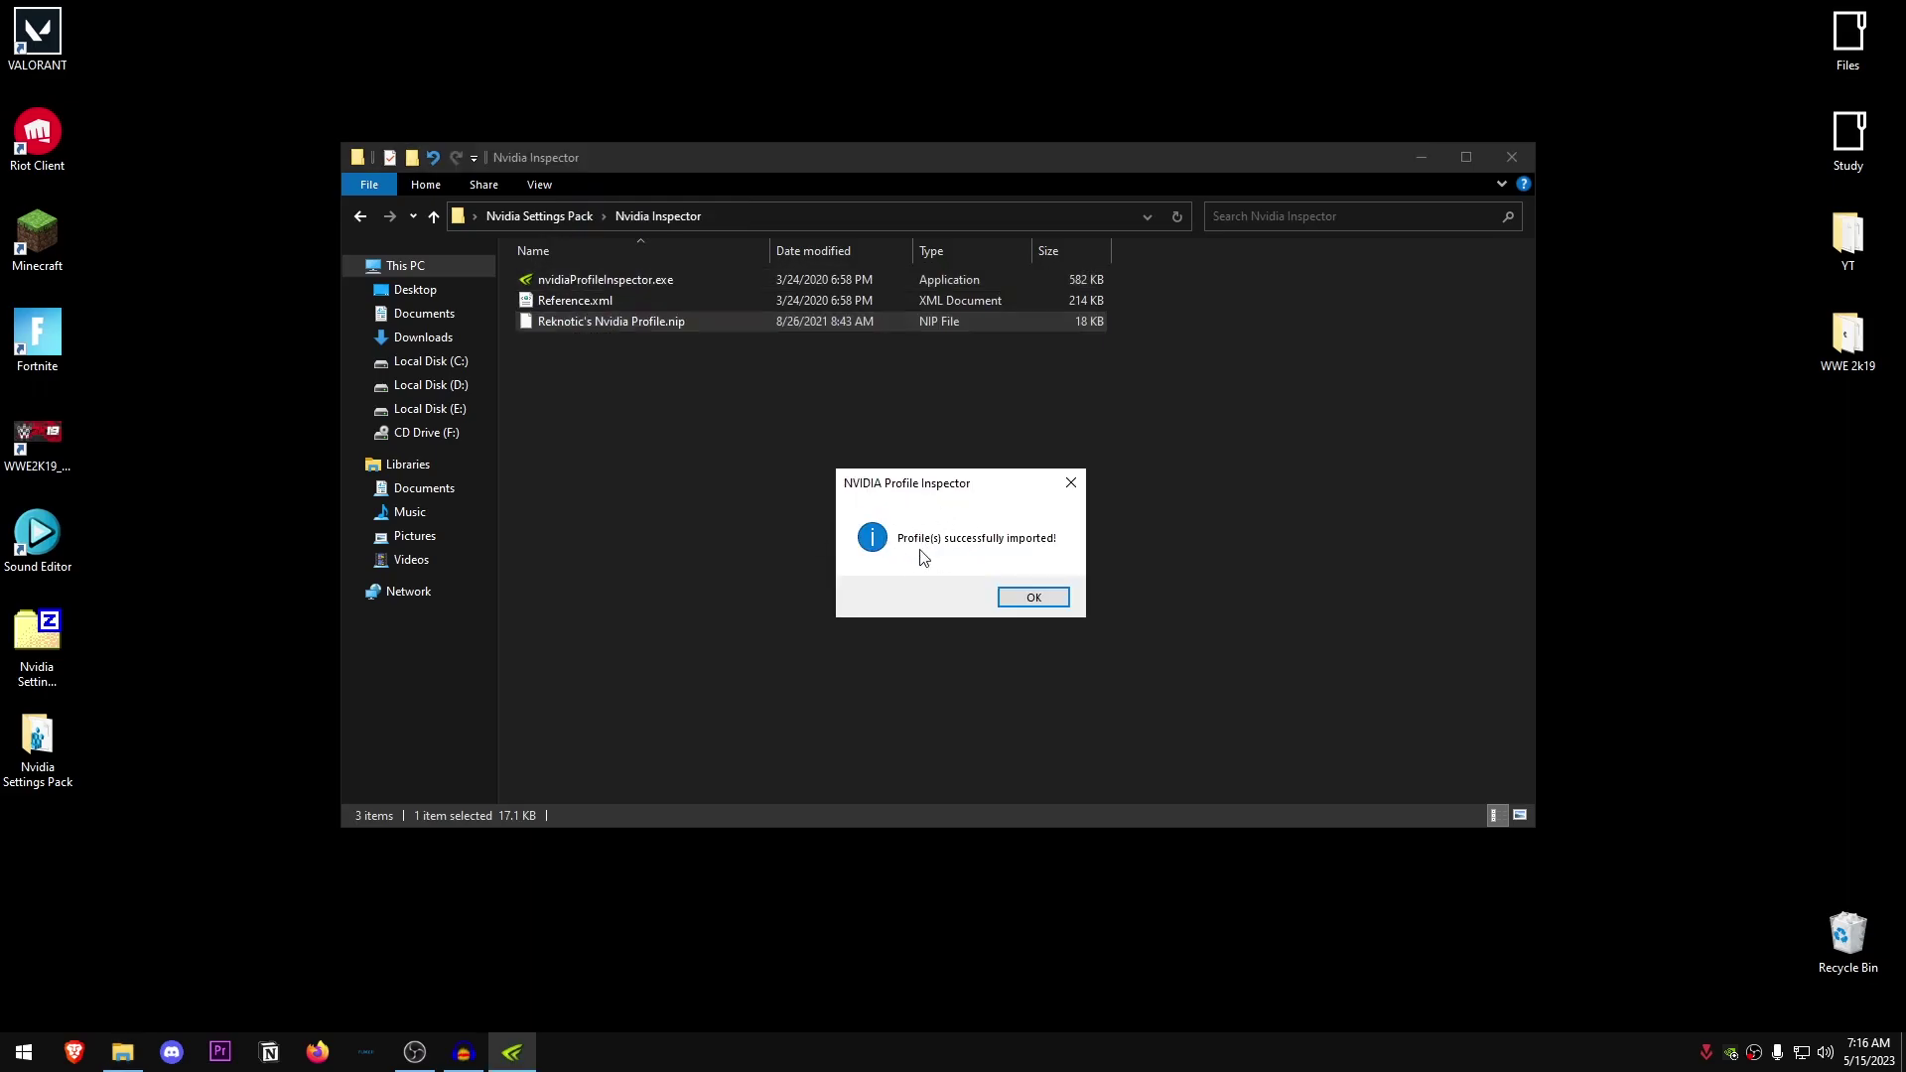
pyautogui.click(1036, 597)
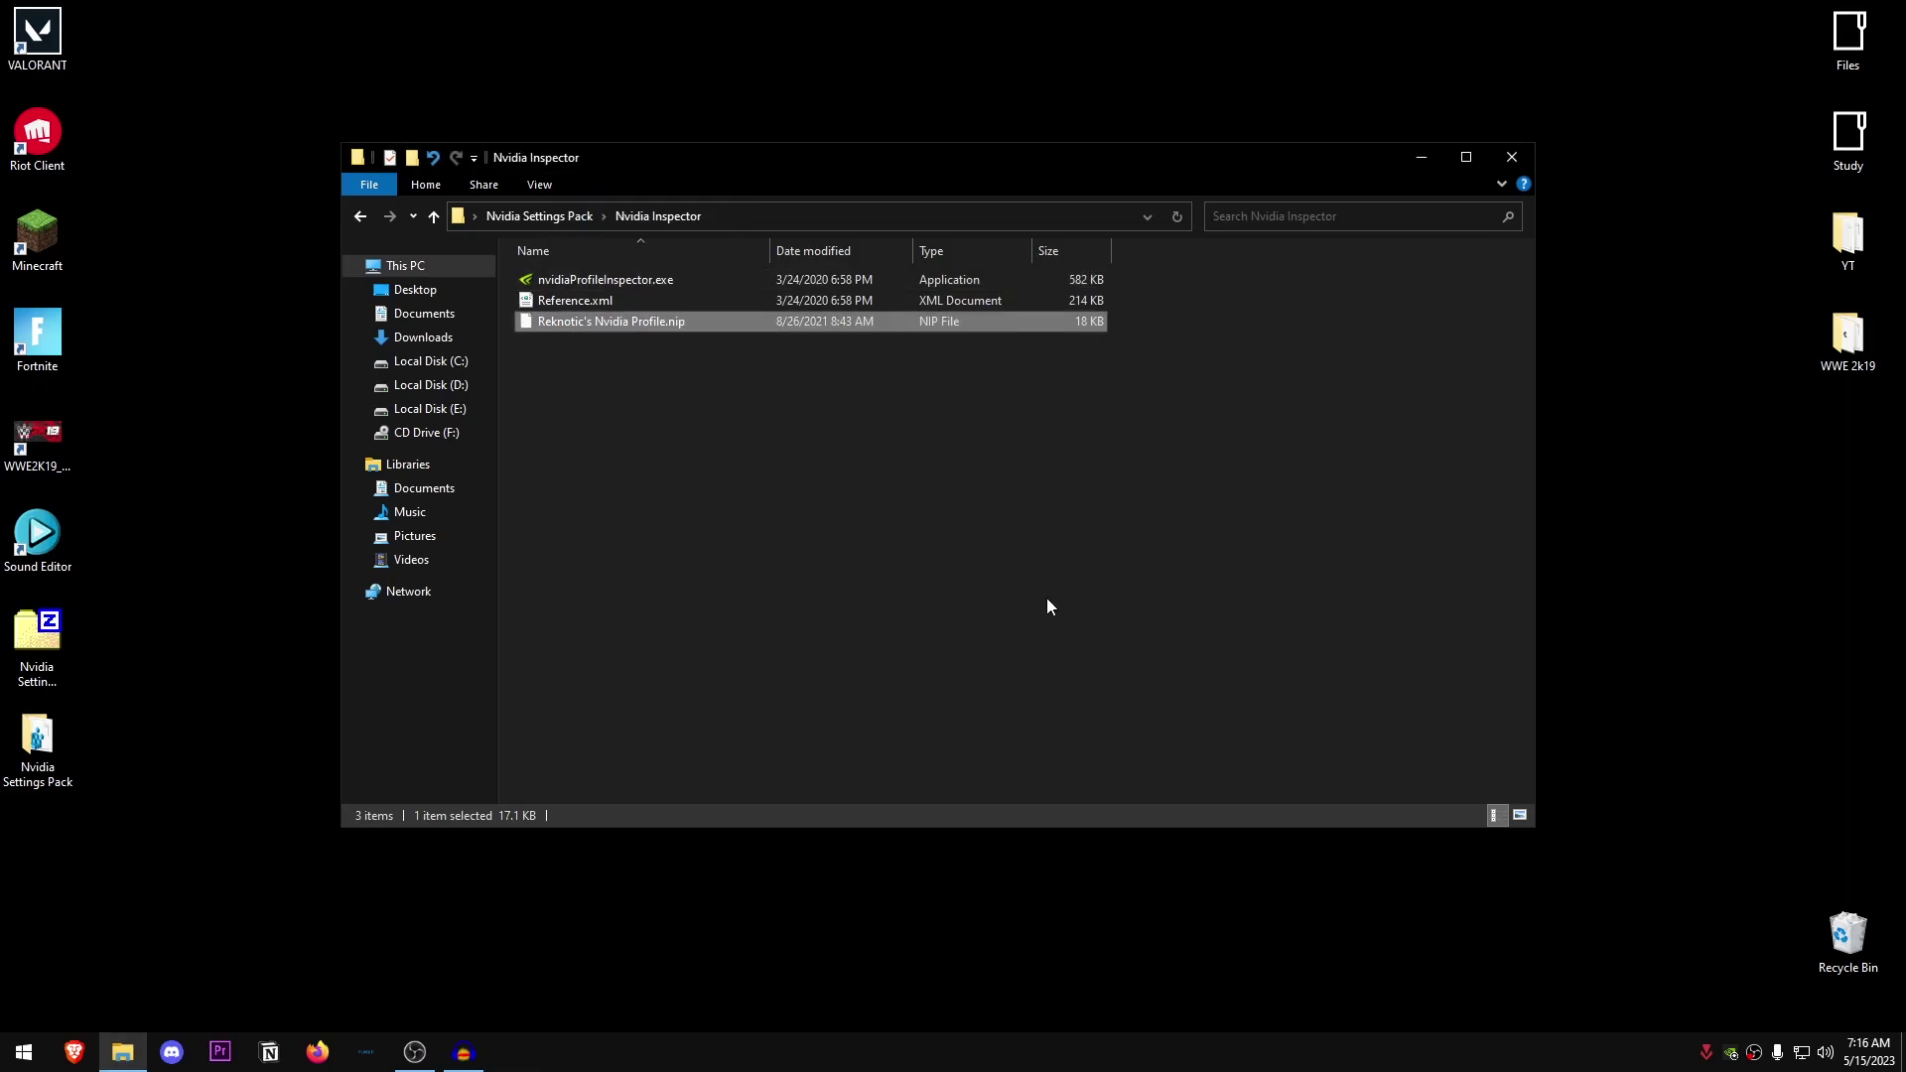
# - Close File Explorer and launch NVIDIA Control Panel from the desktop menu
pyautogui.click(1509, 166)
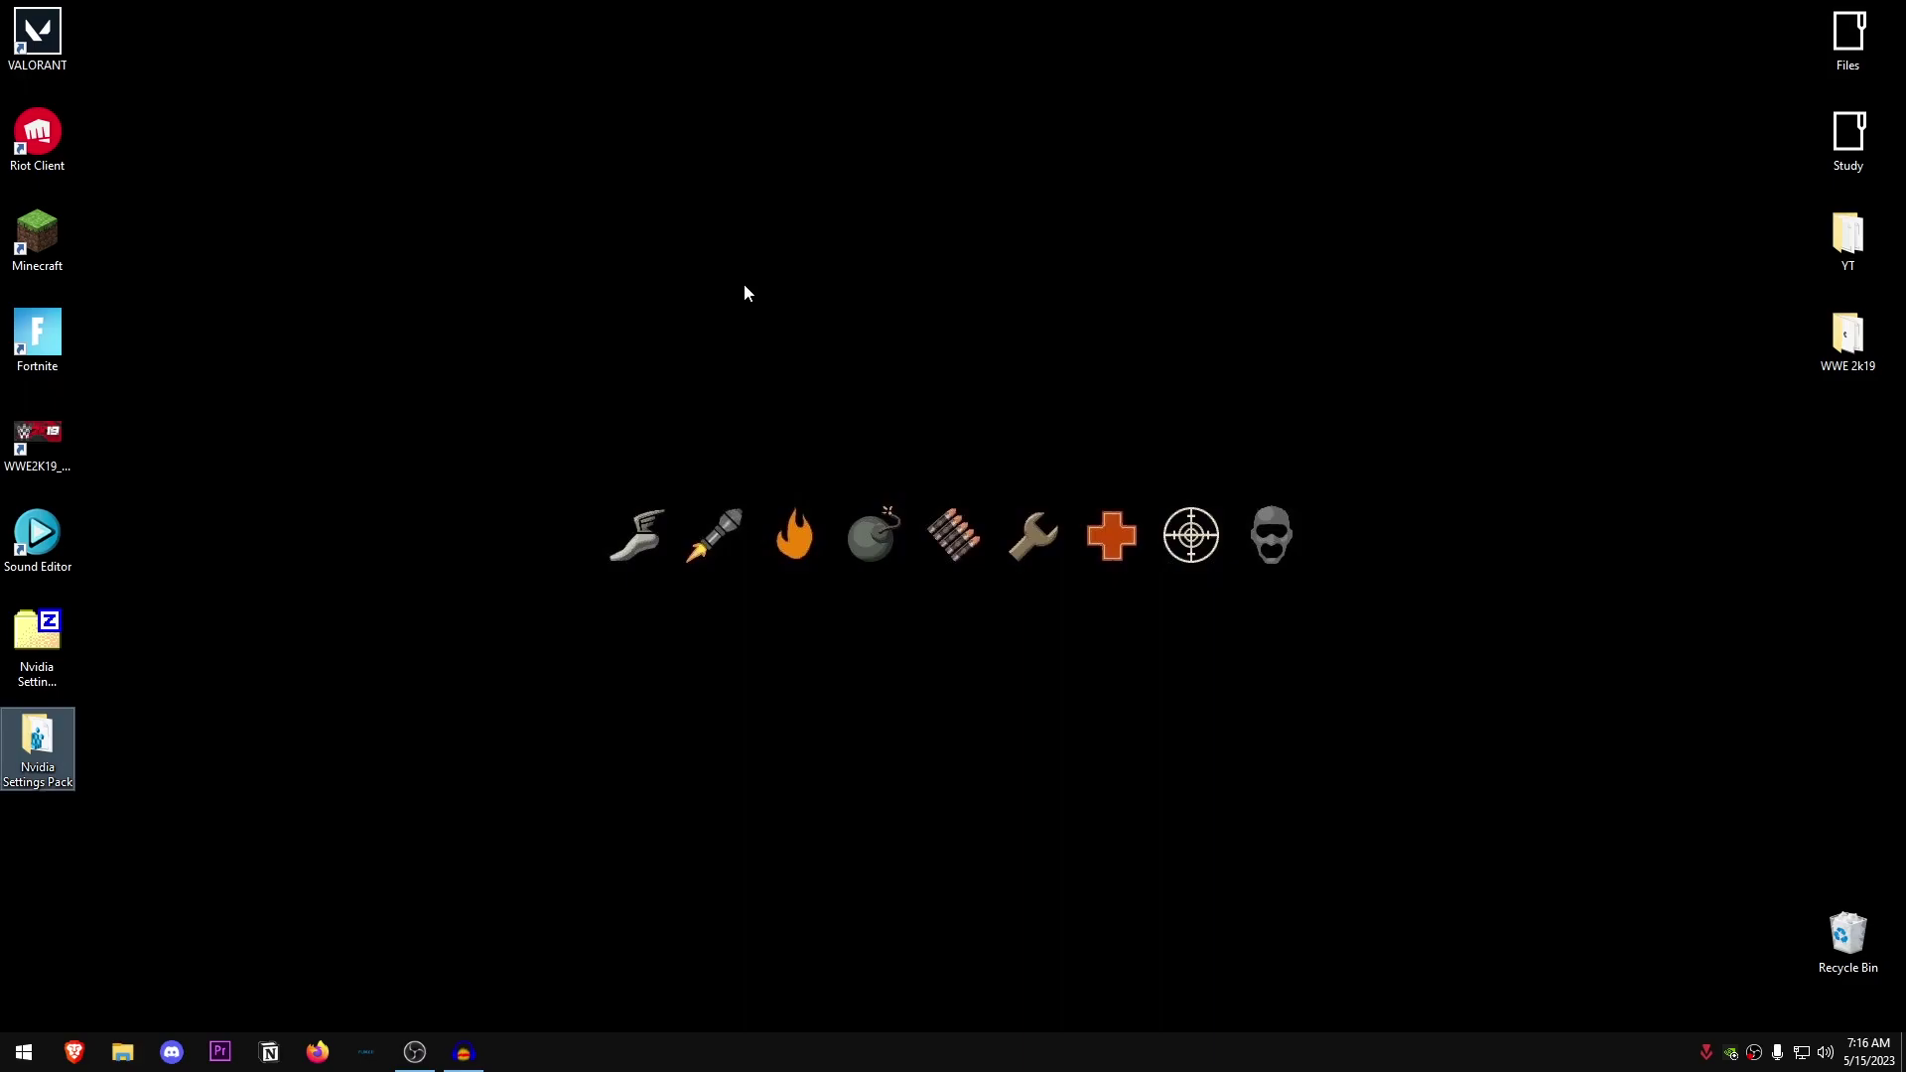
pyautogui.rightClick(742, 285)
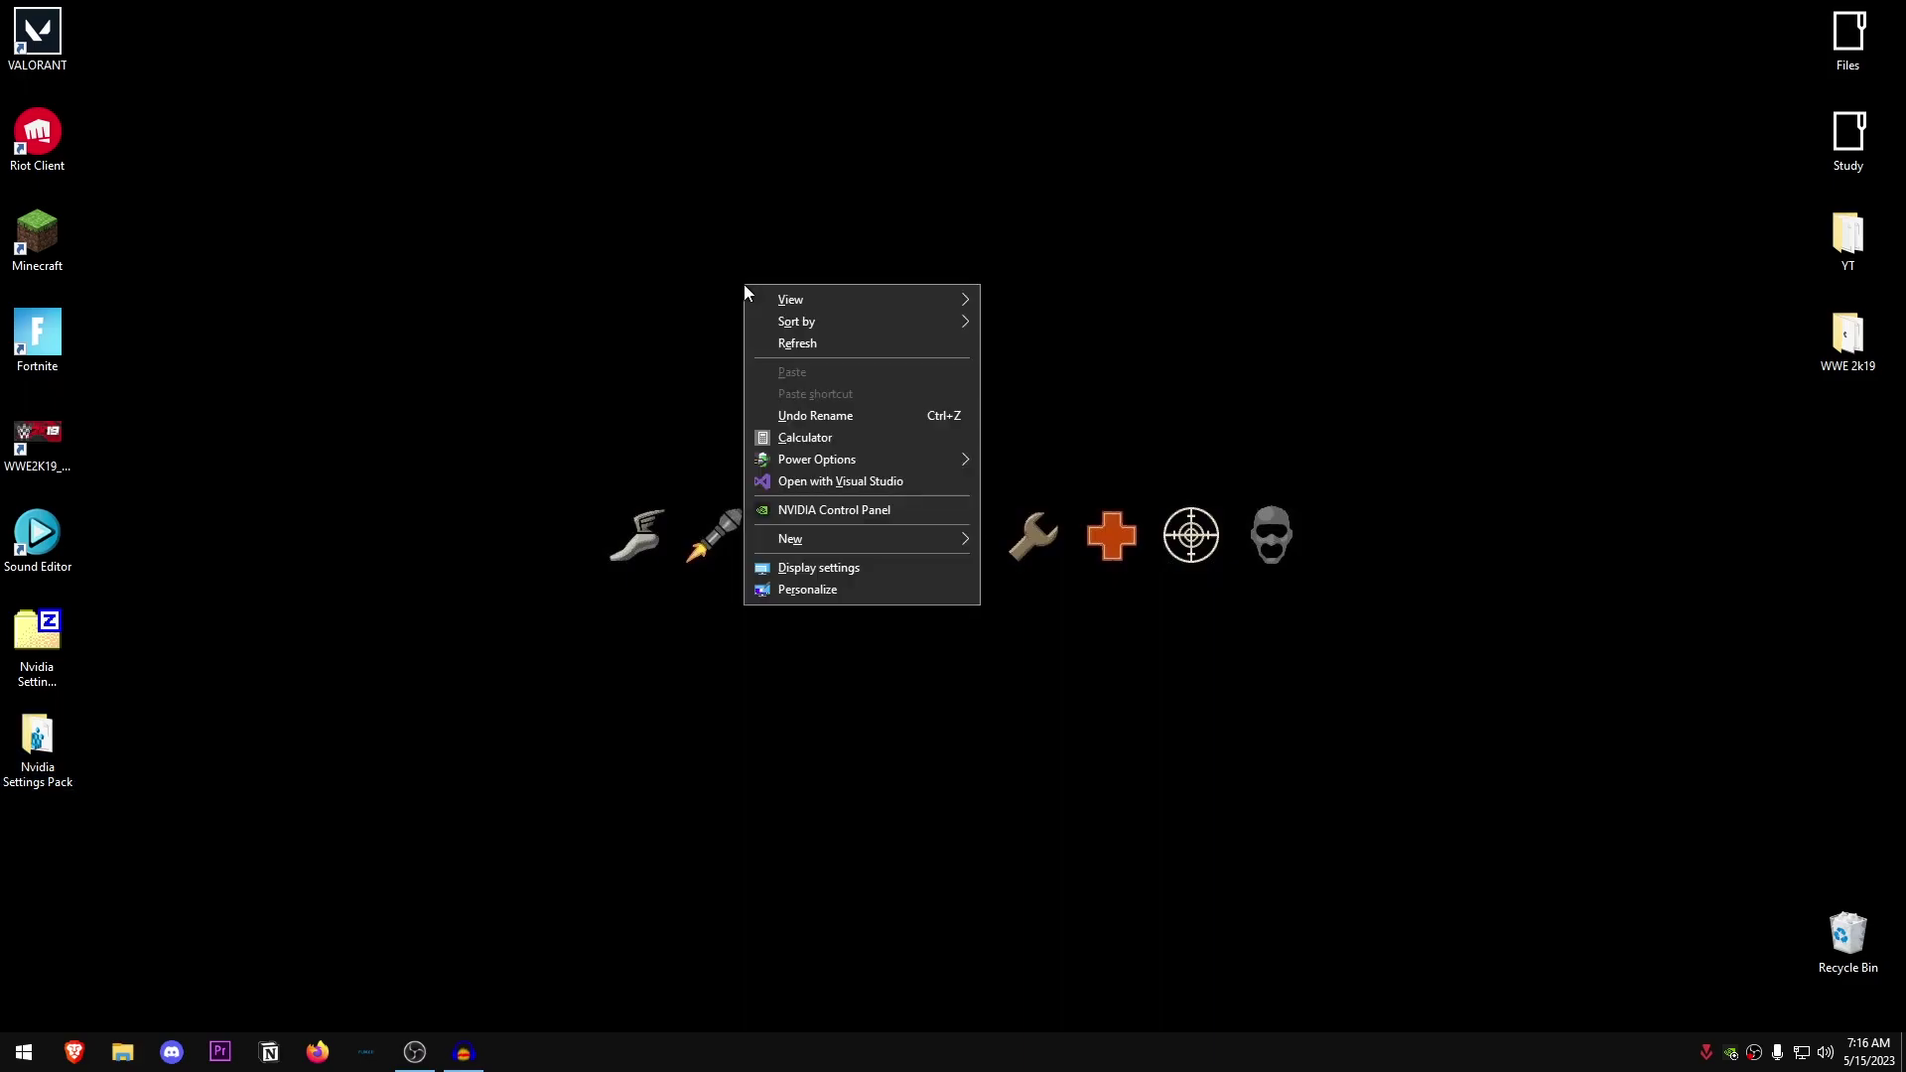
pyautogui.click(886, 511)
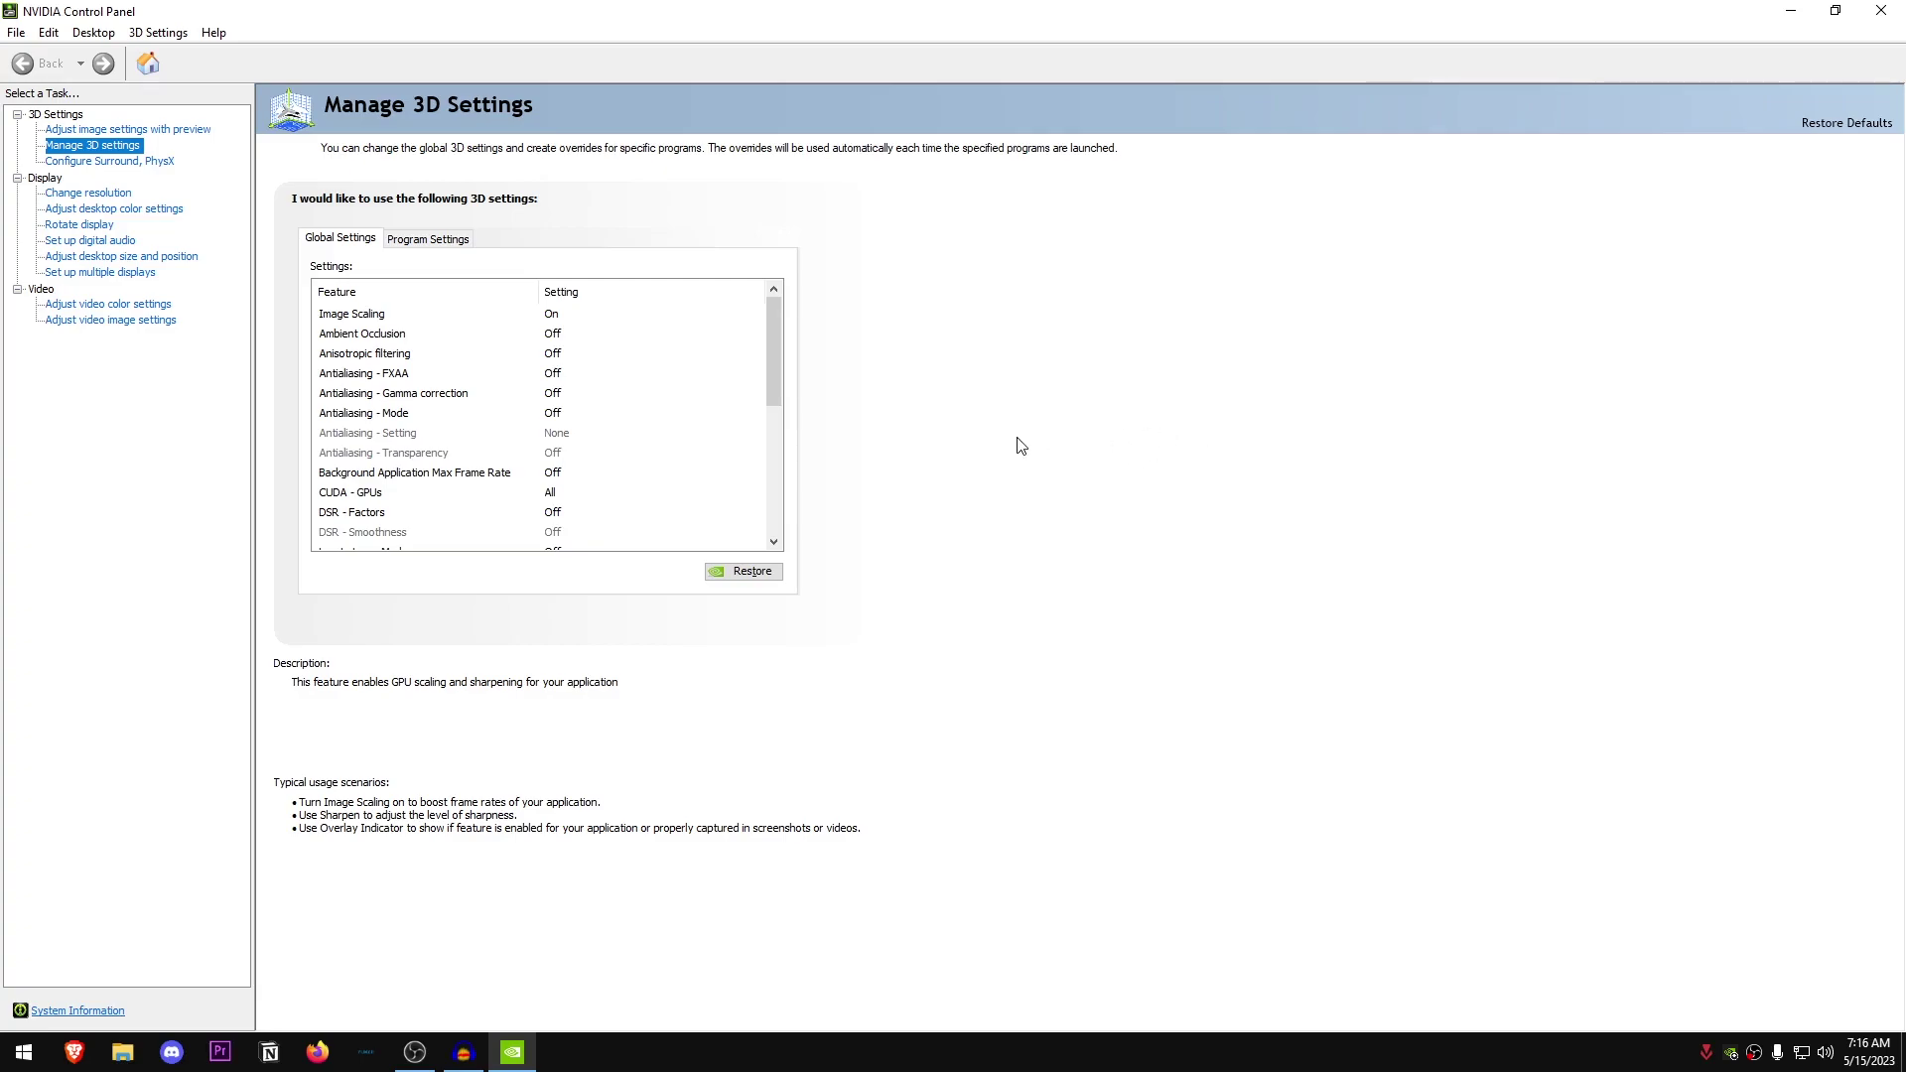
# - Review image settings and the imported global 3D settings, then go to Change resolution
pyautogui.click(149, 130)
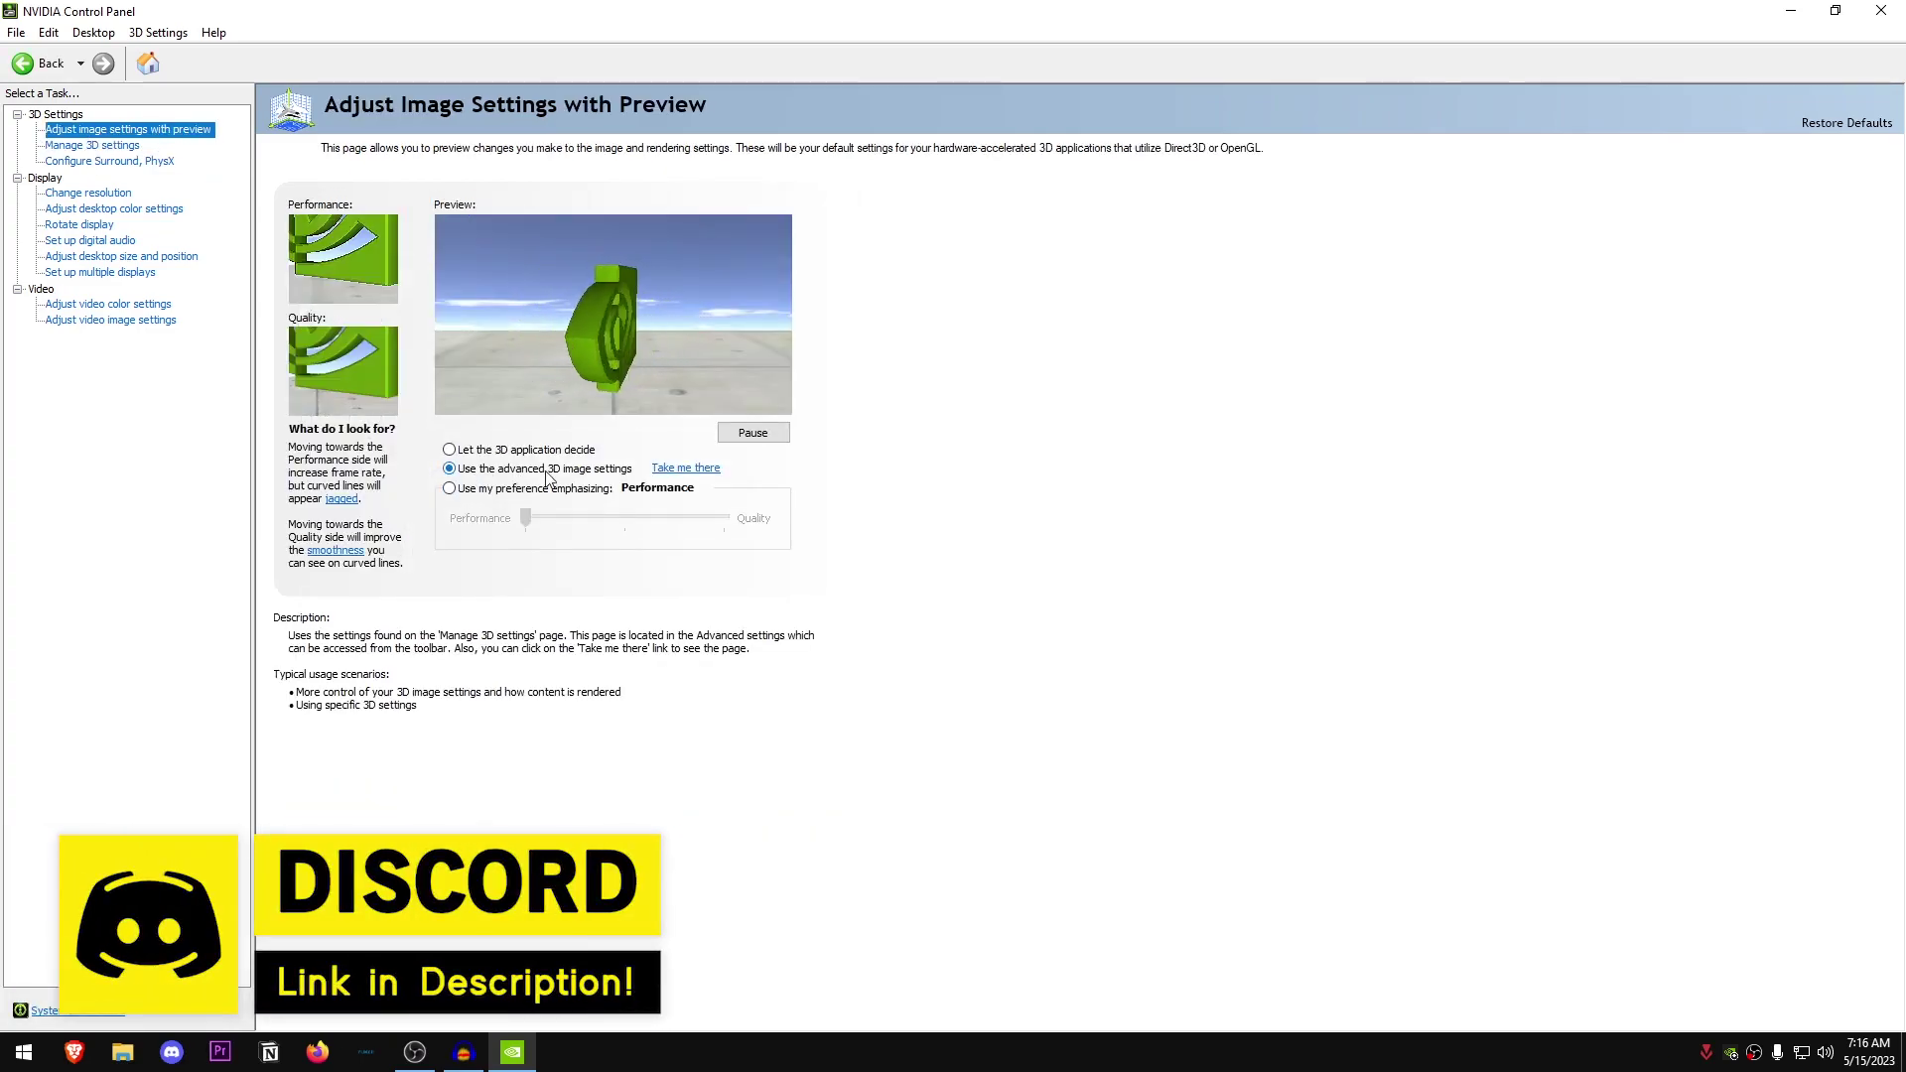
pyautogui.click(670, 469)
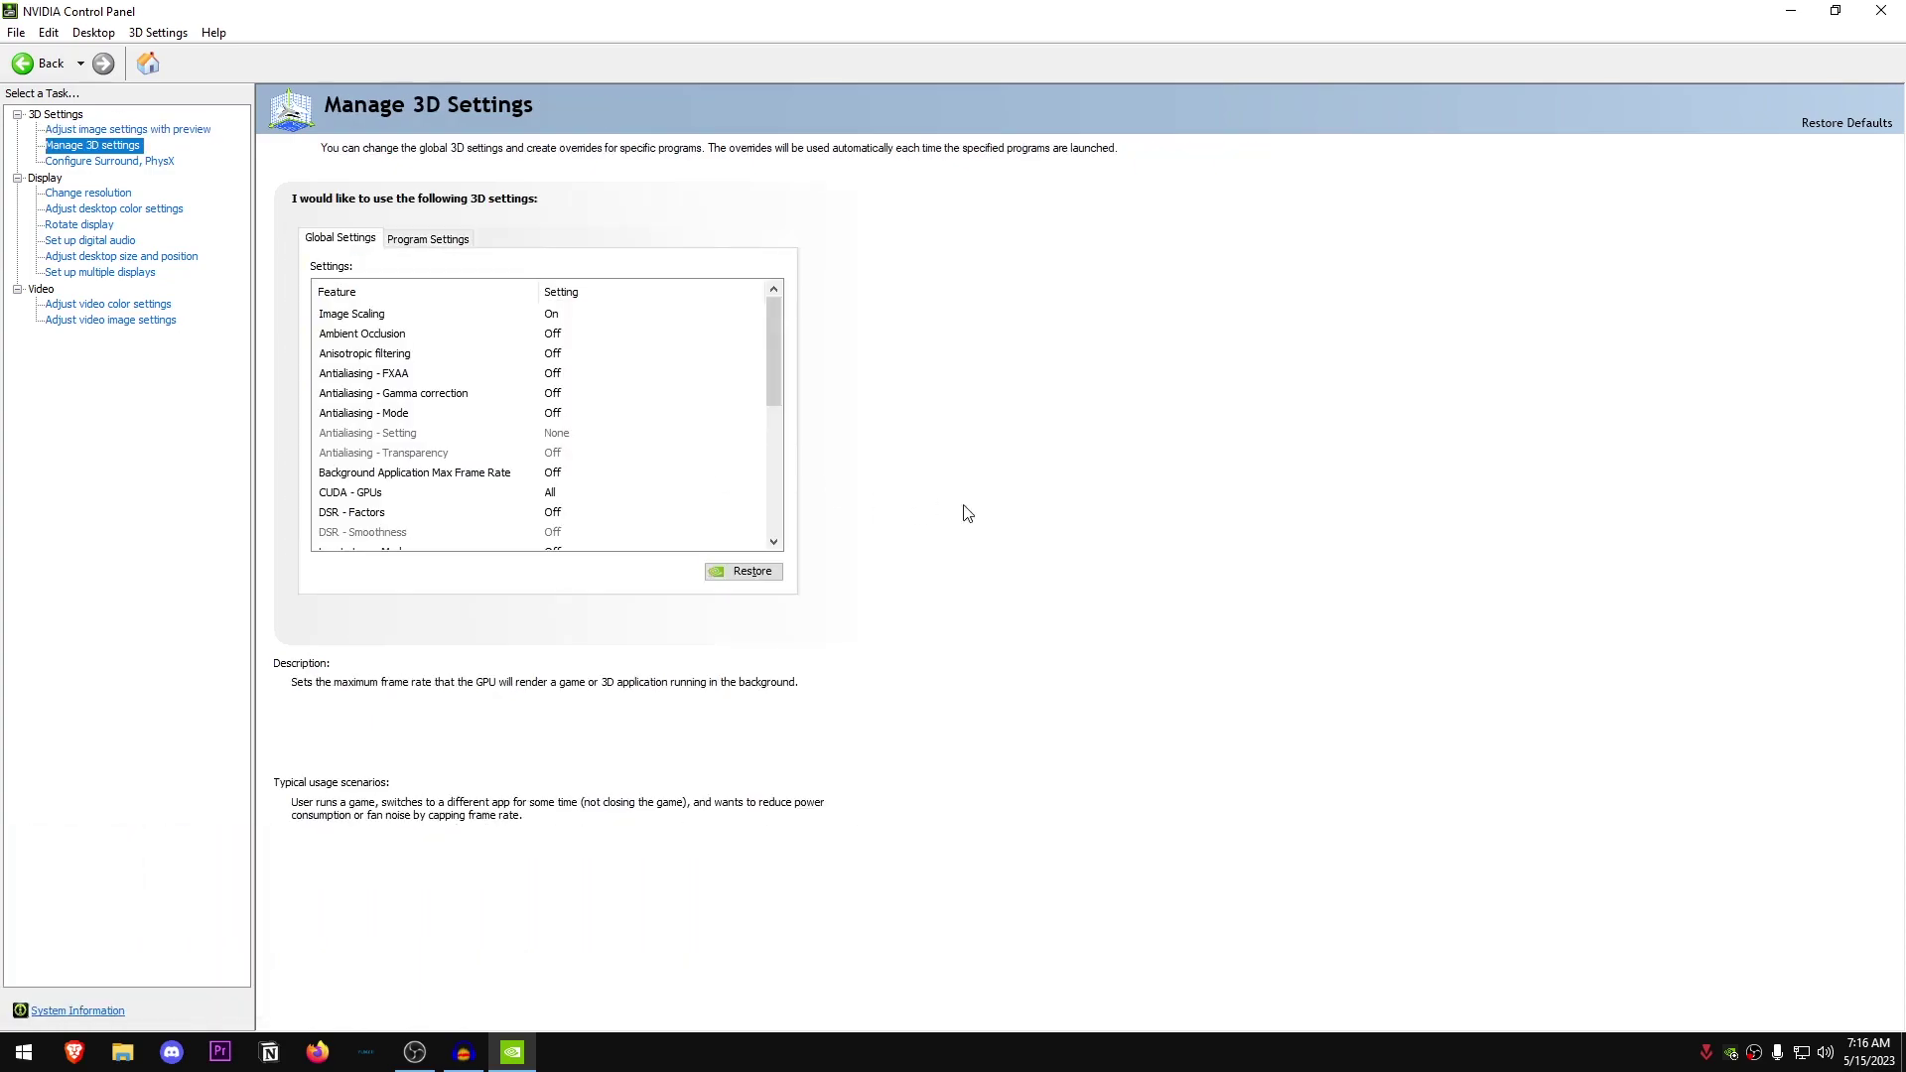
pyautogui.moveTo(769, 325)
pyautogui.mouseDown()
pyautogui.moveTo(779, 473)
pyautogui.moveTo(791, 331)
pyautogui.mouseUp()
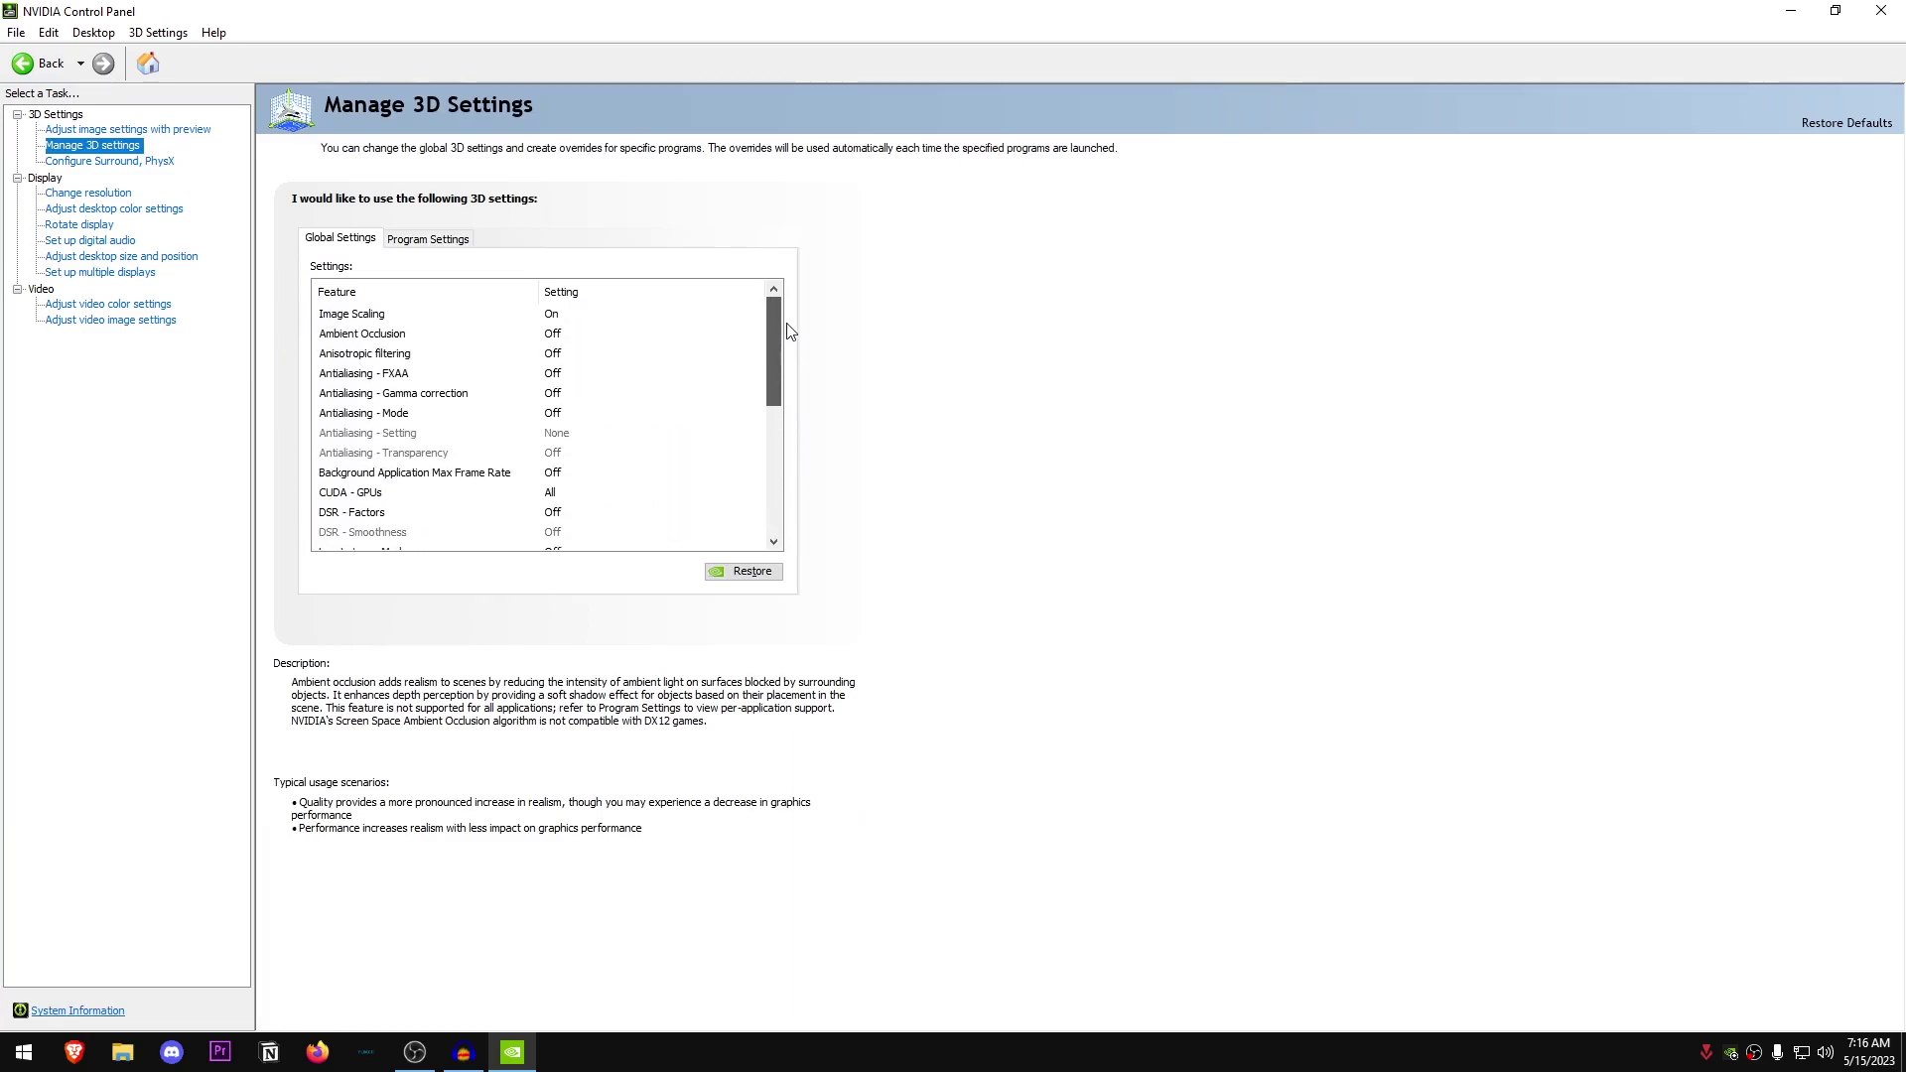
pyautogui.click(89, 193)
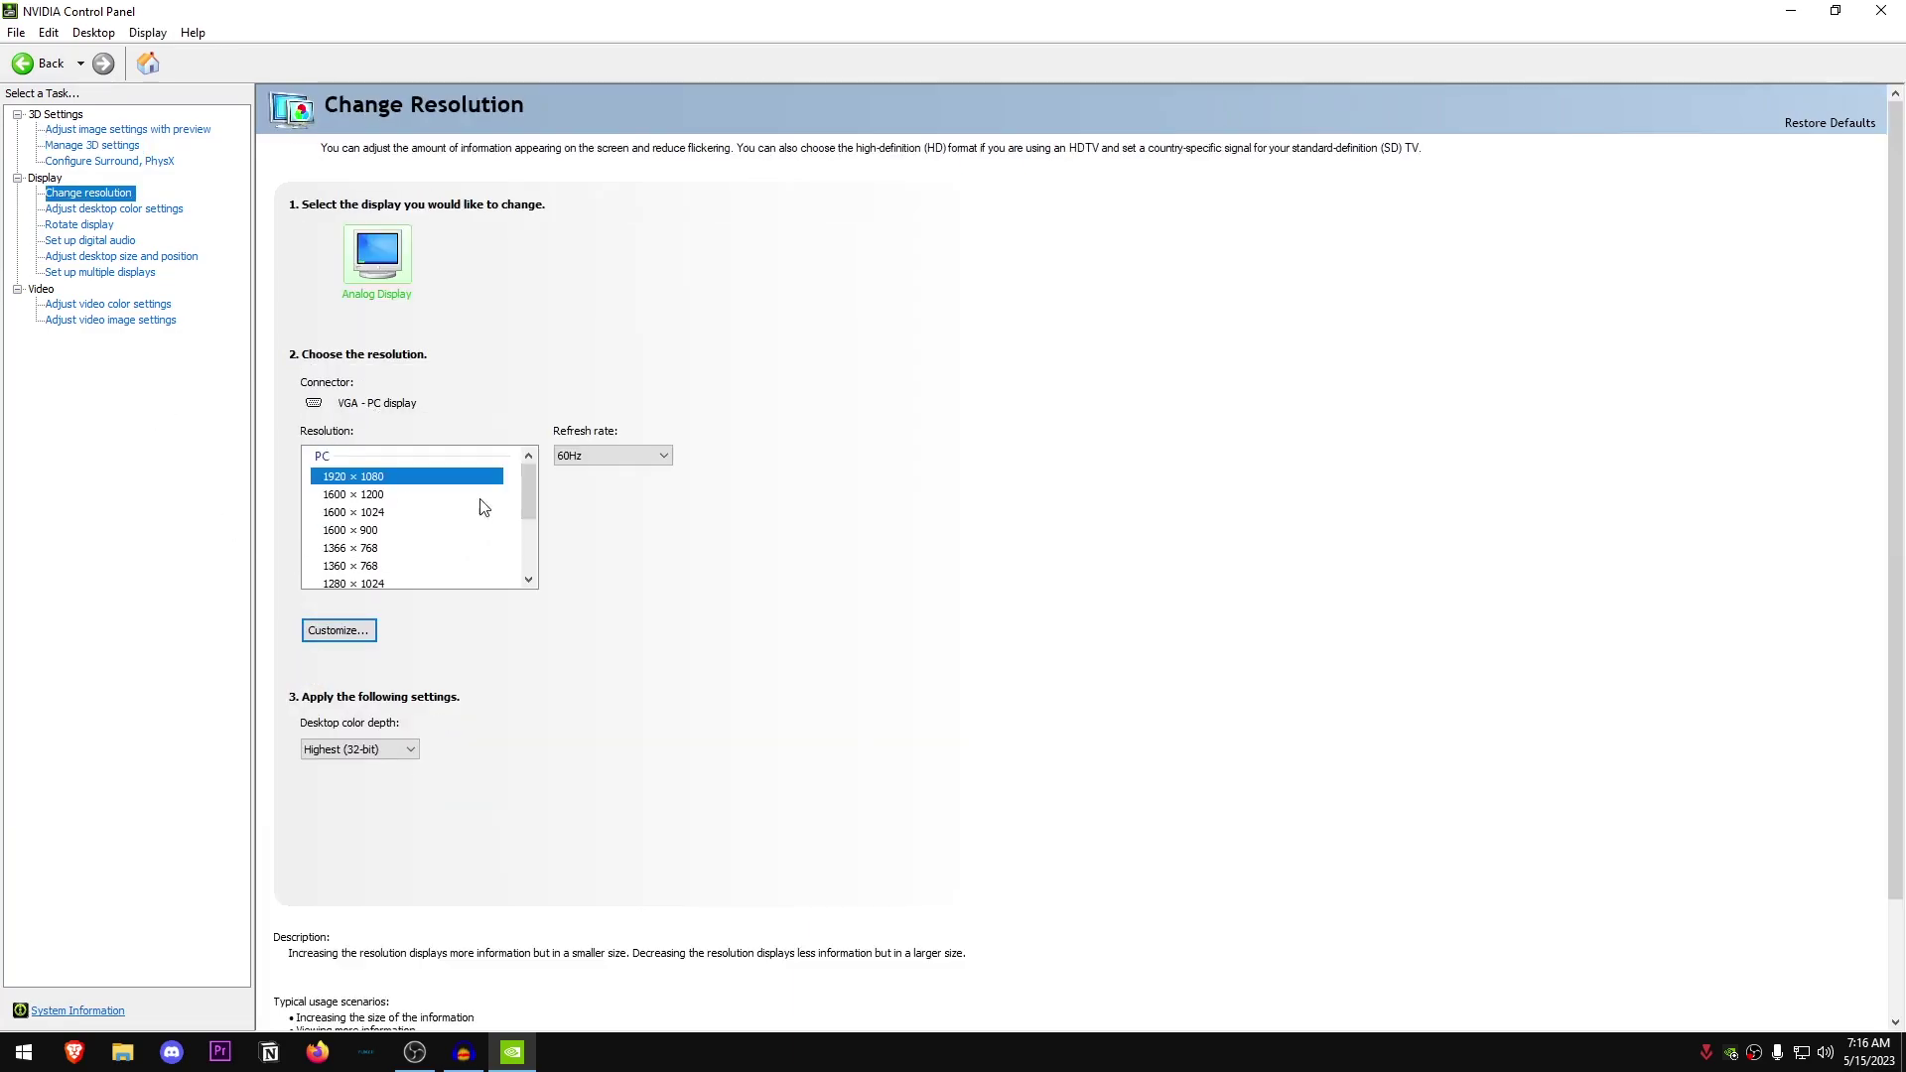
# - Keep the refresh rate at 60Hz and move to the desktop colour settings page
pyautogui.click(644, 456)
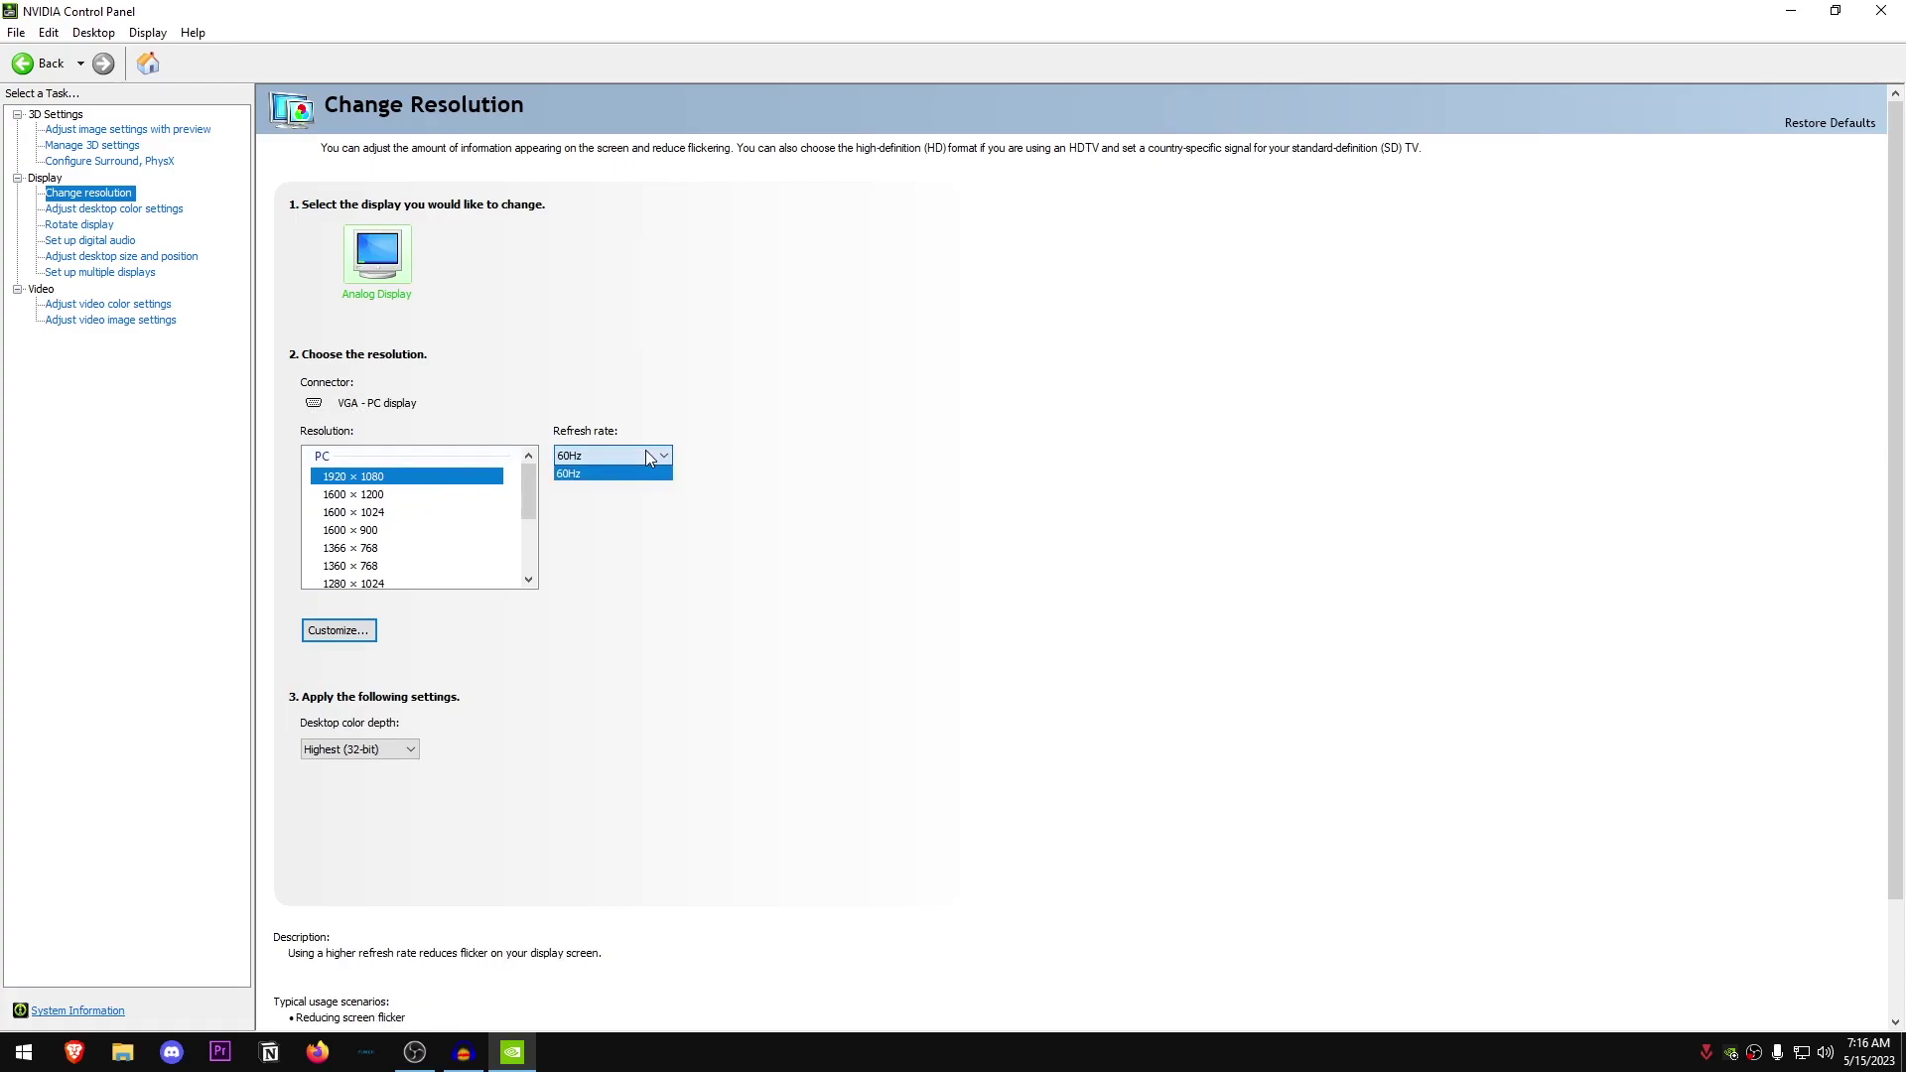
pyautogui.click(625, 439)
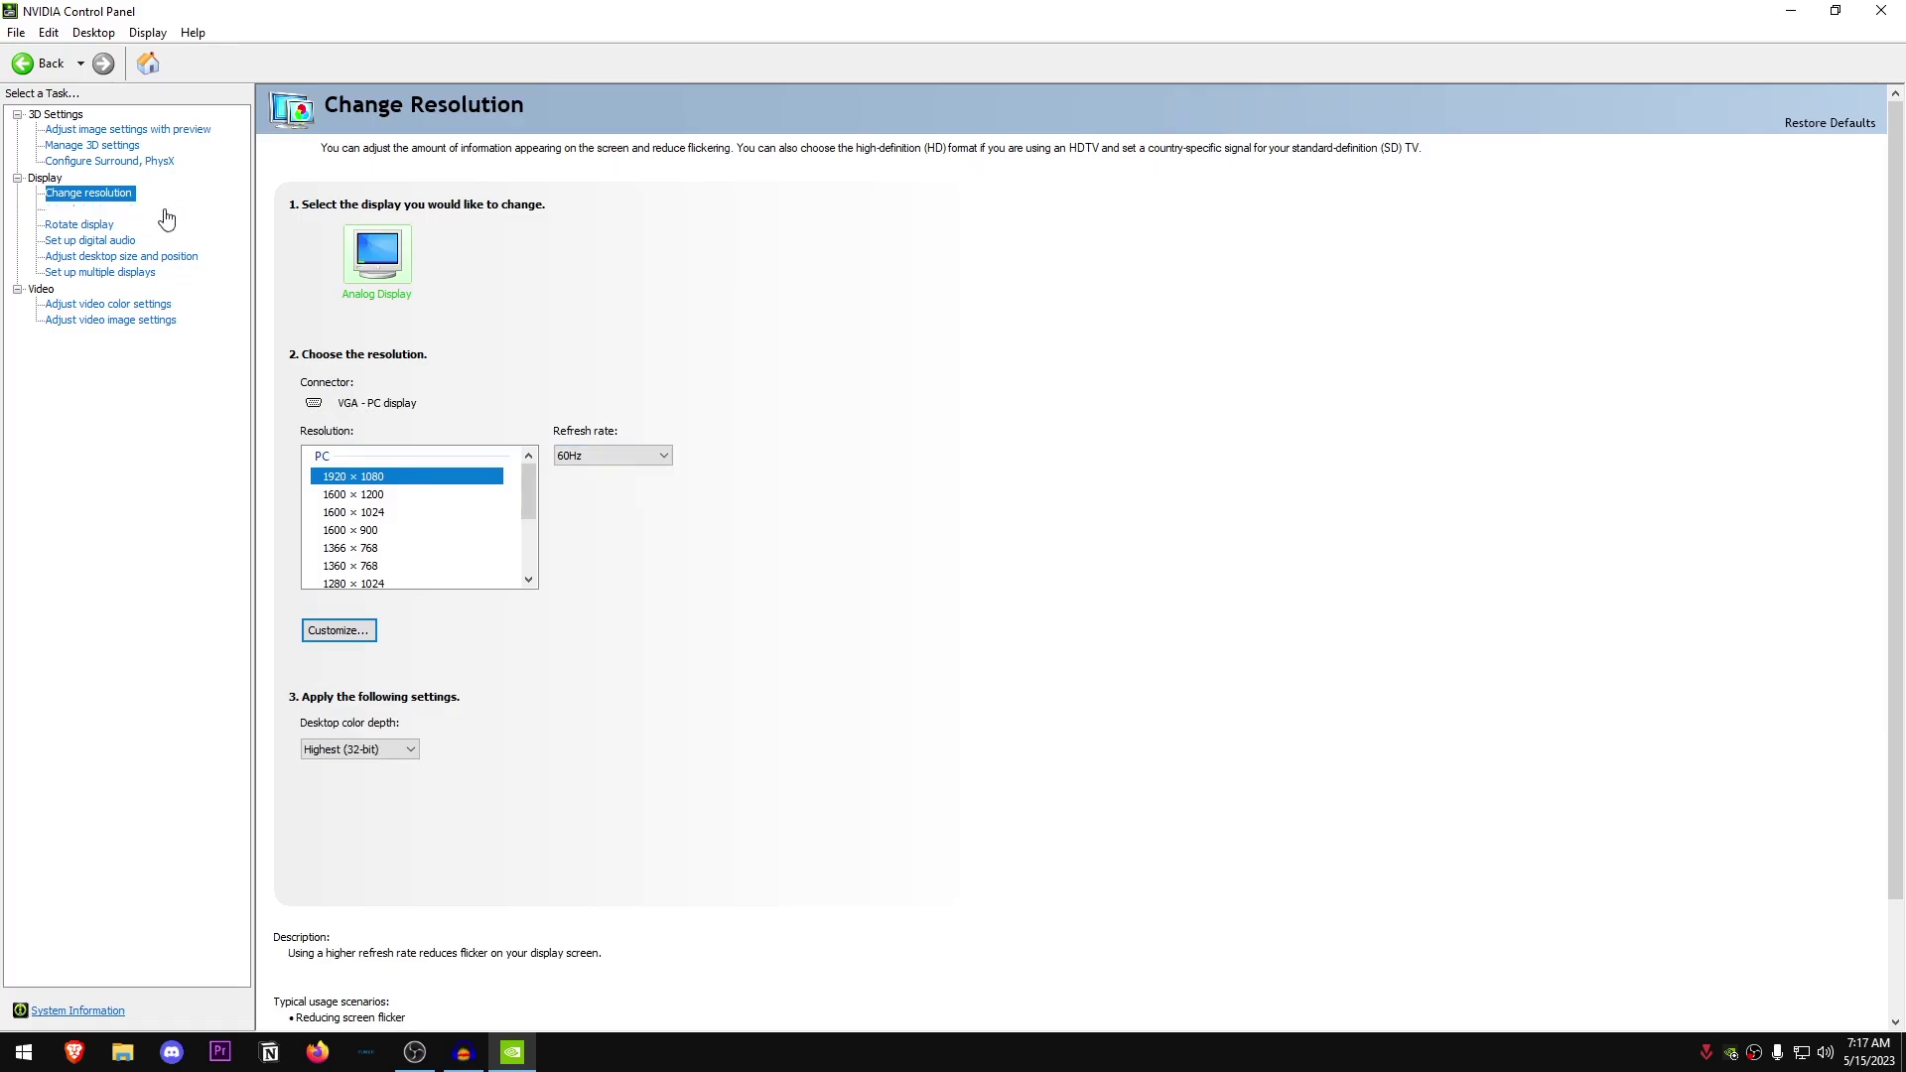
pyautogui.click(119, 210)
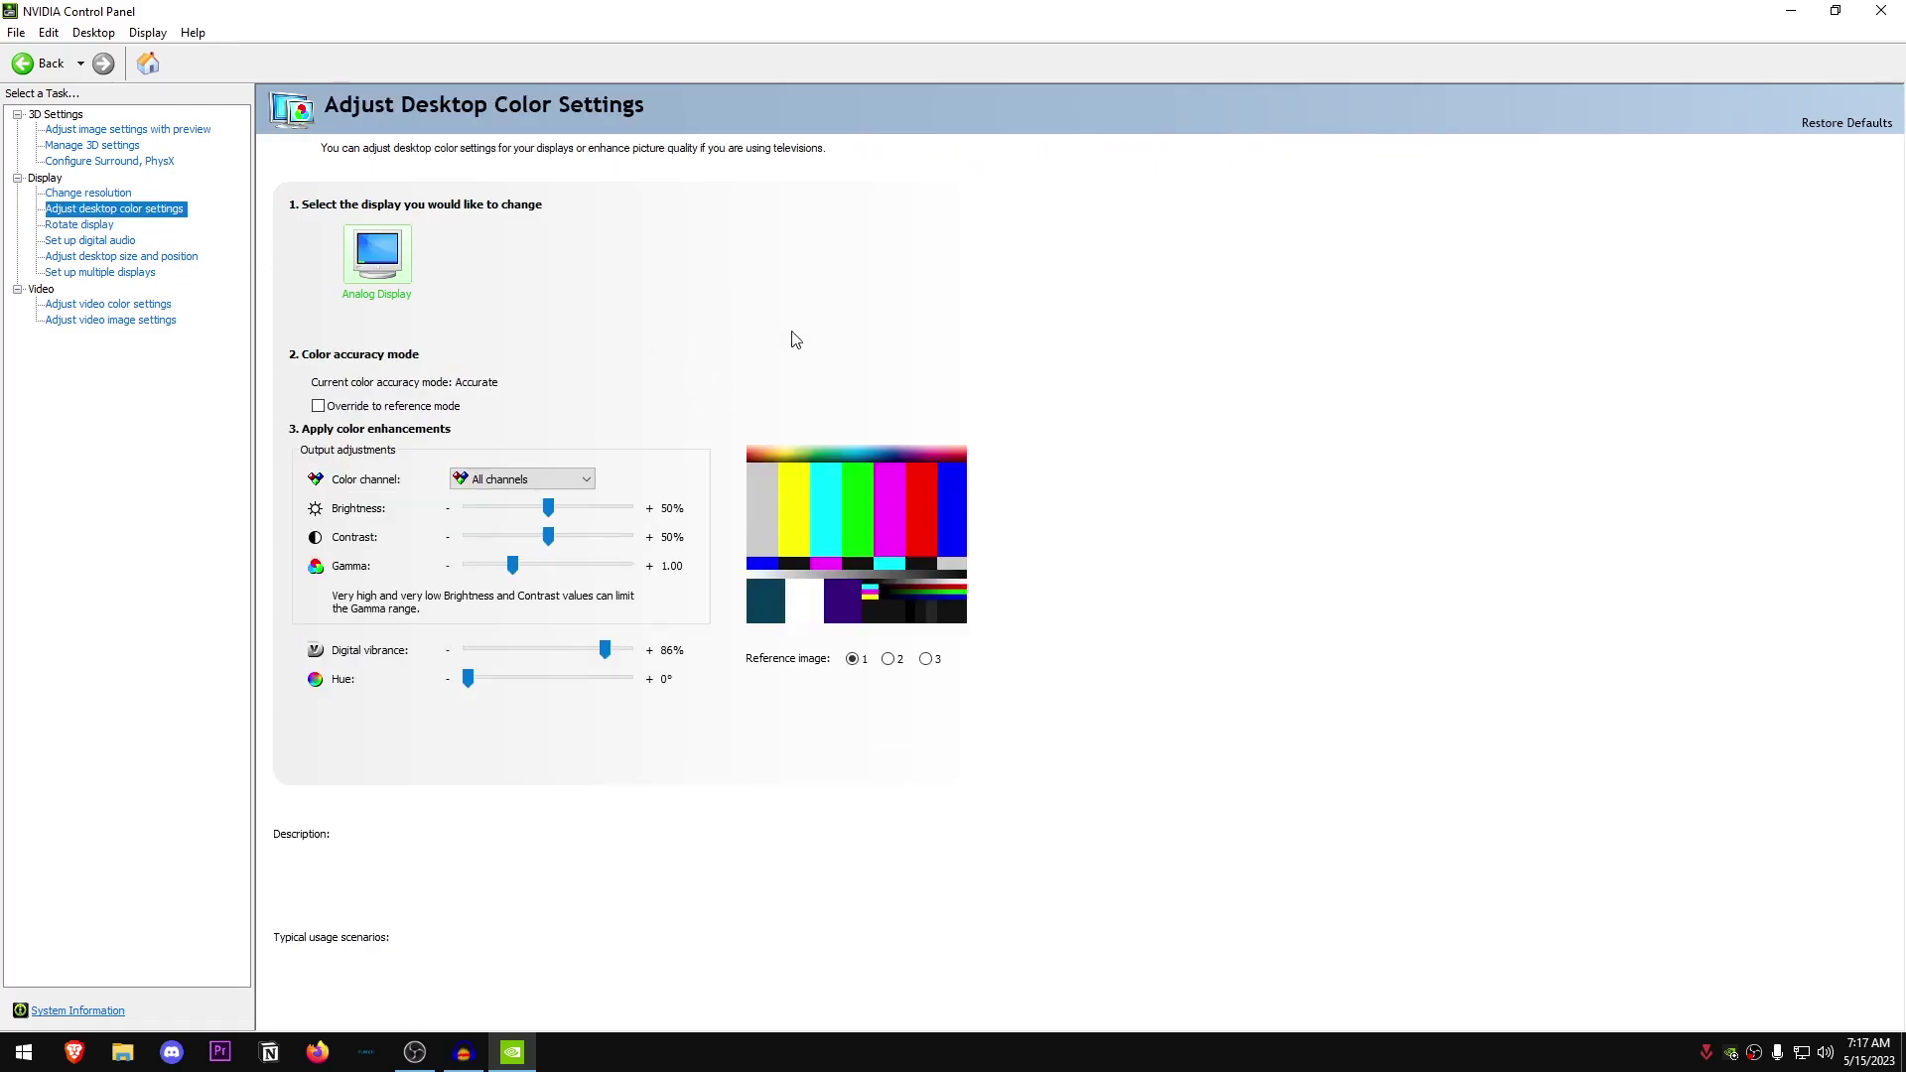
pyautogui.moveTo(369, 650)
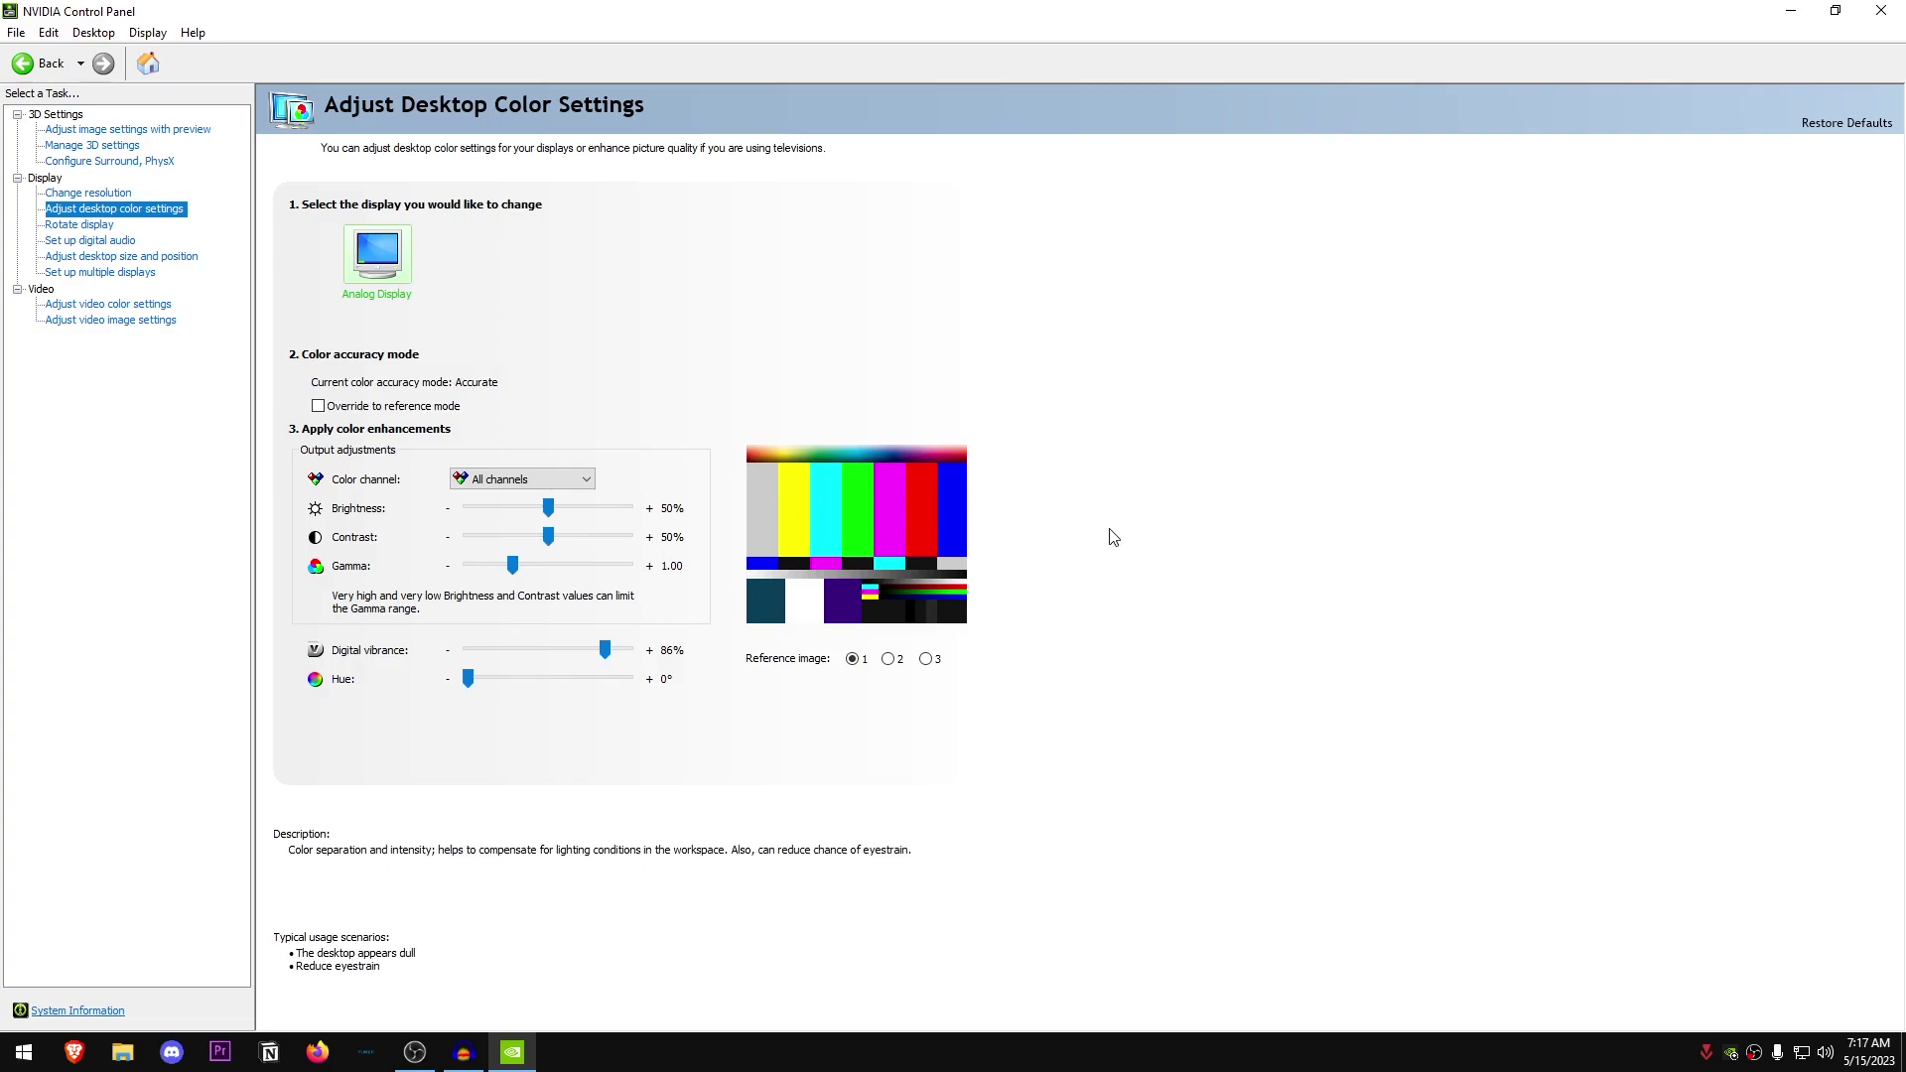
# - Keep video dynamic range at Full (0-255) and close NVIDIA Control Panel
pyautogui.click(115, 306)
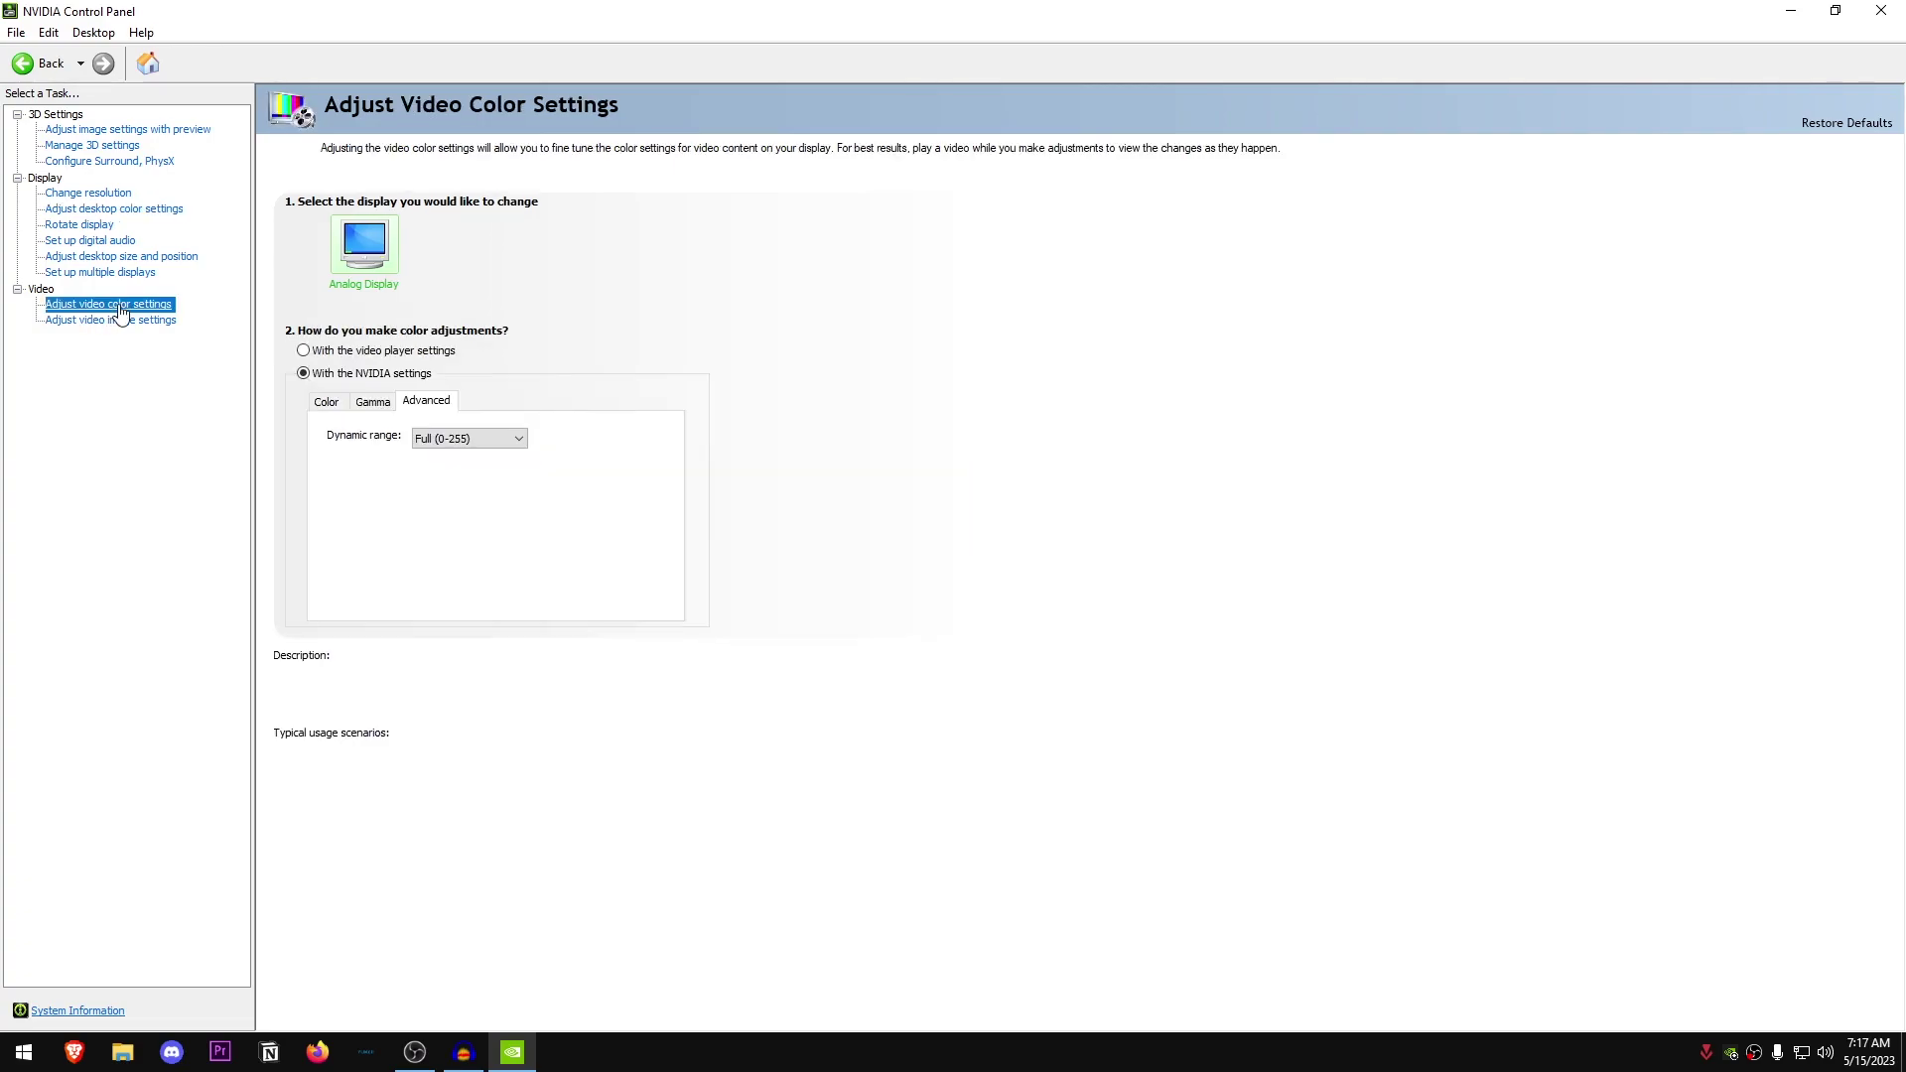
pyautogui.moveTo(370, 373)
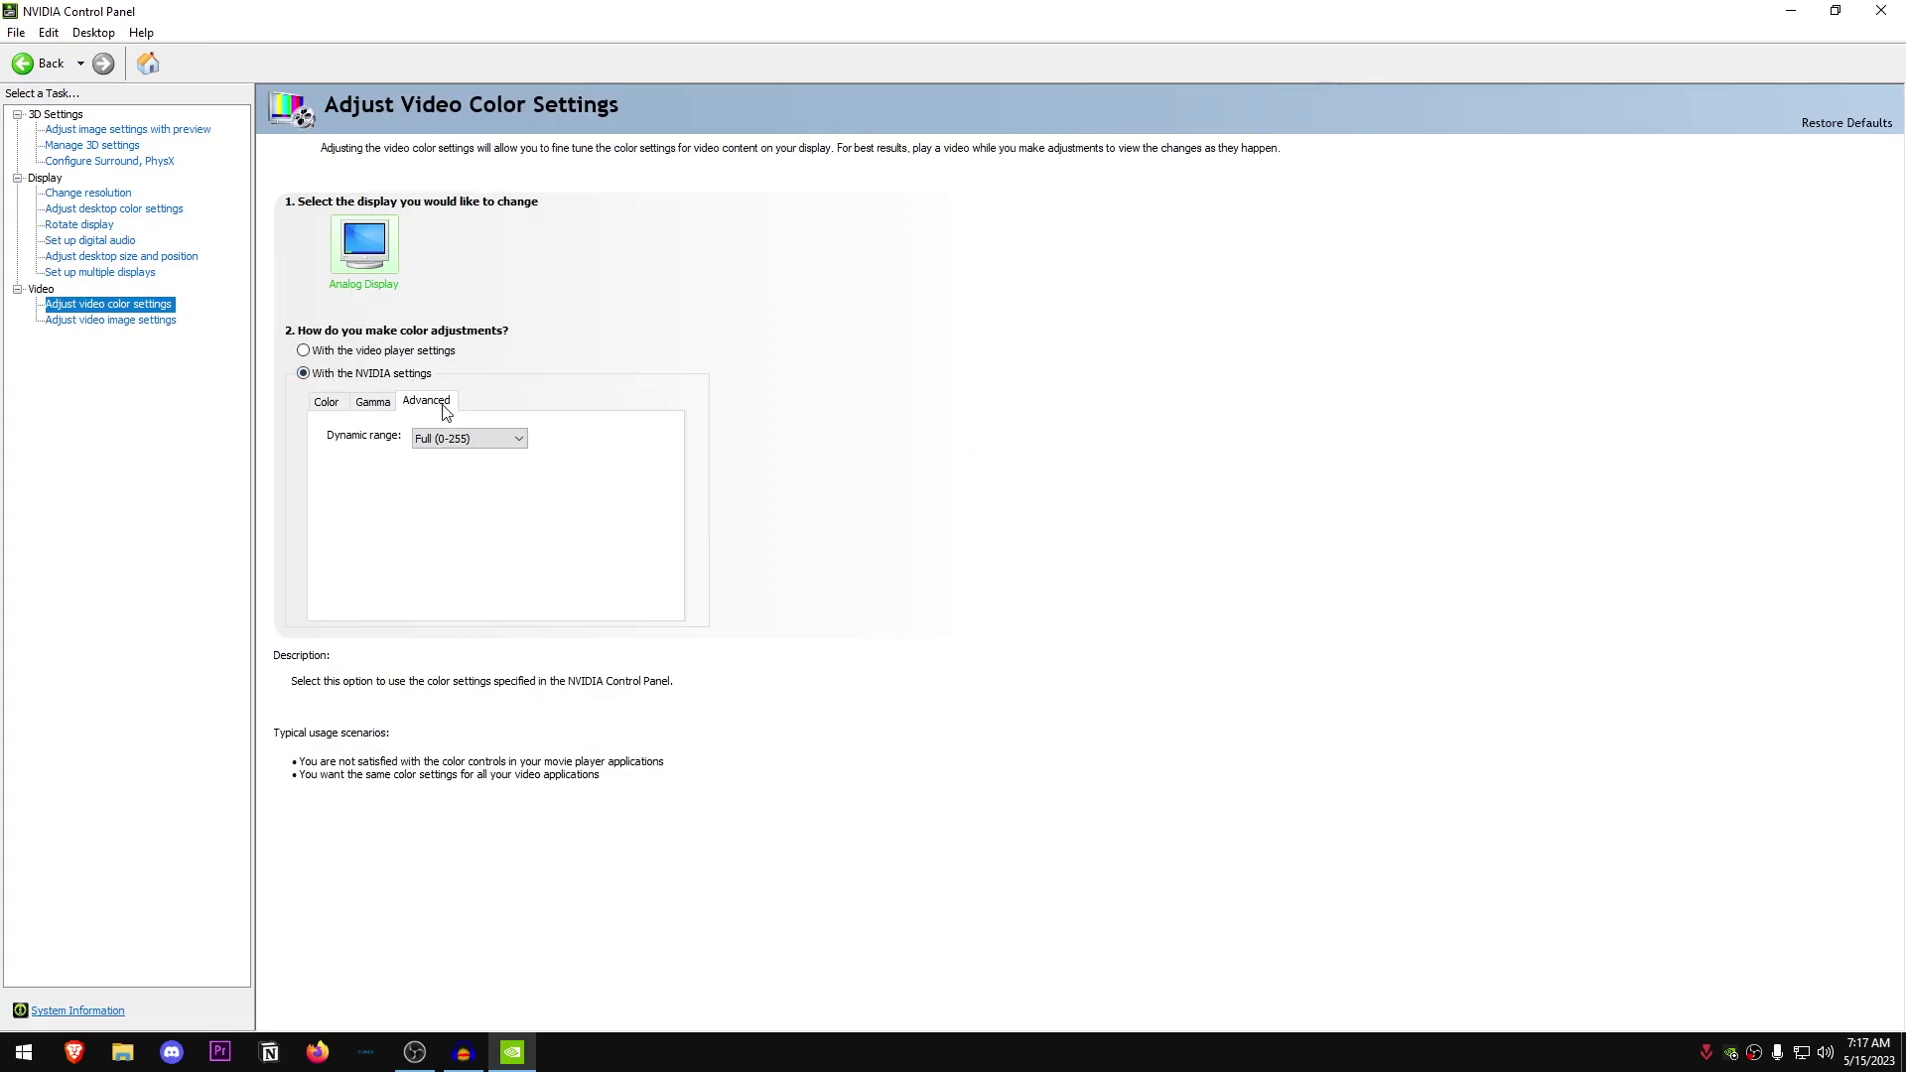
pyautogui.click(471, 438)
pyautogui.click(472, 457)
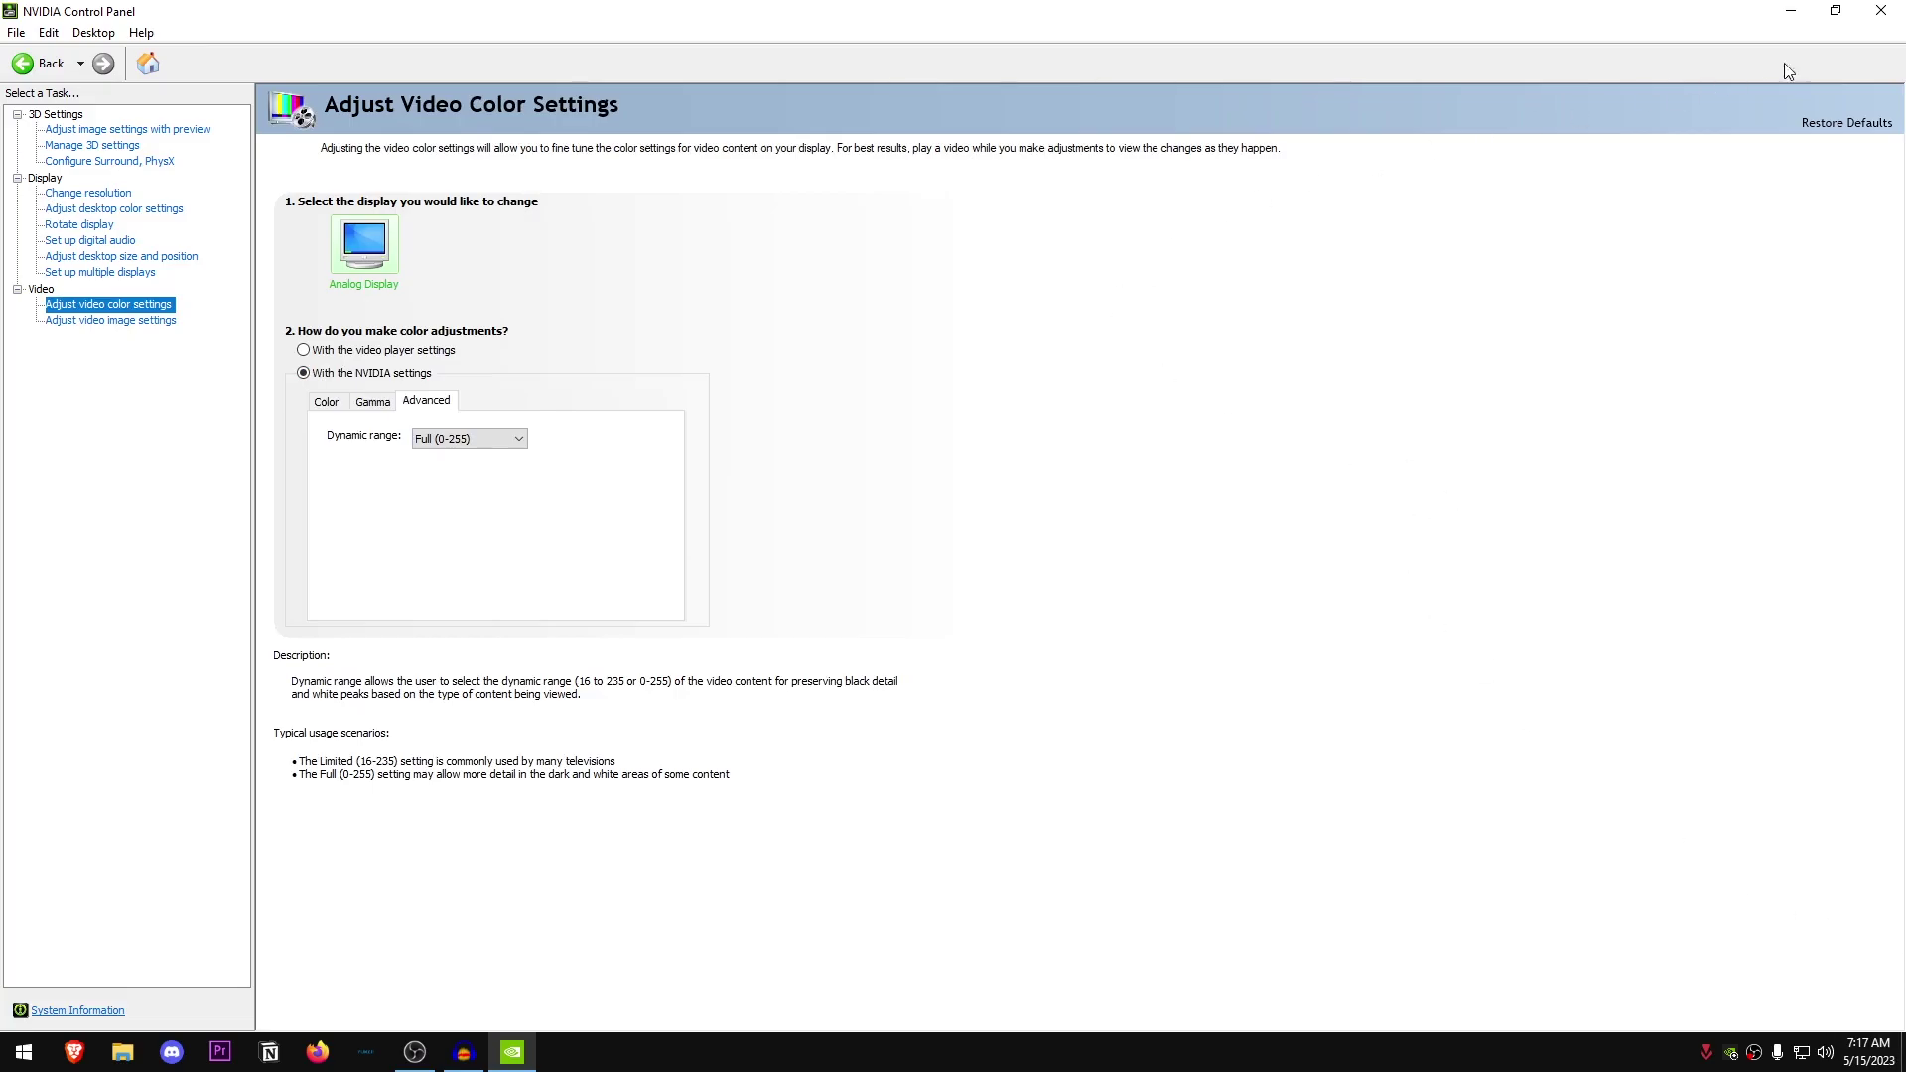
pyautogui.click(1879, 10)
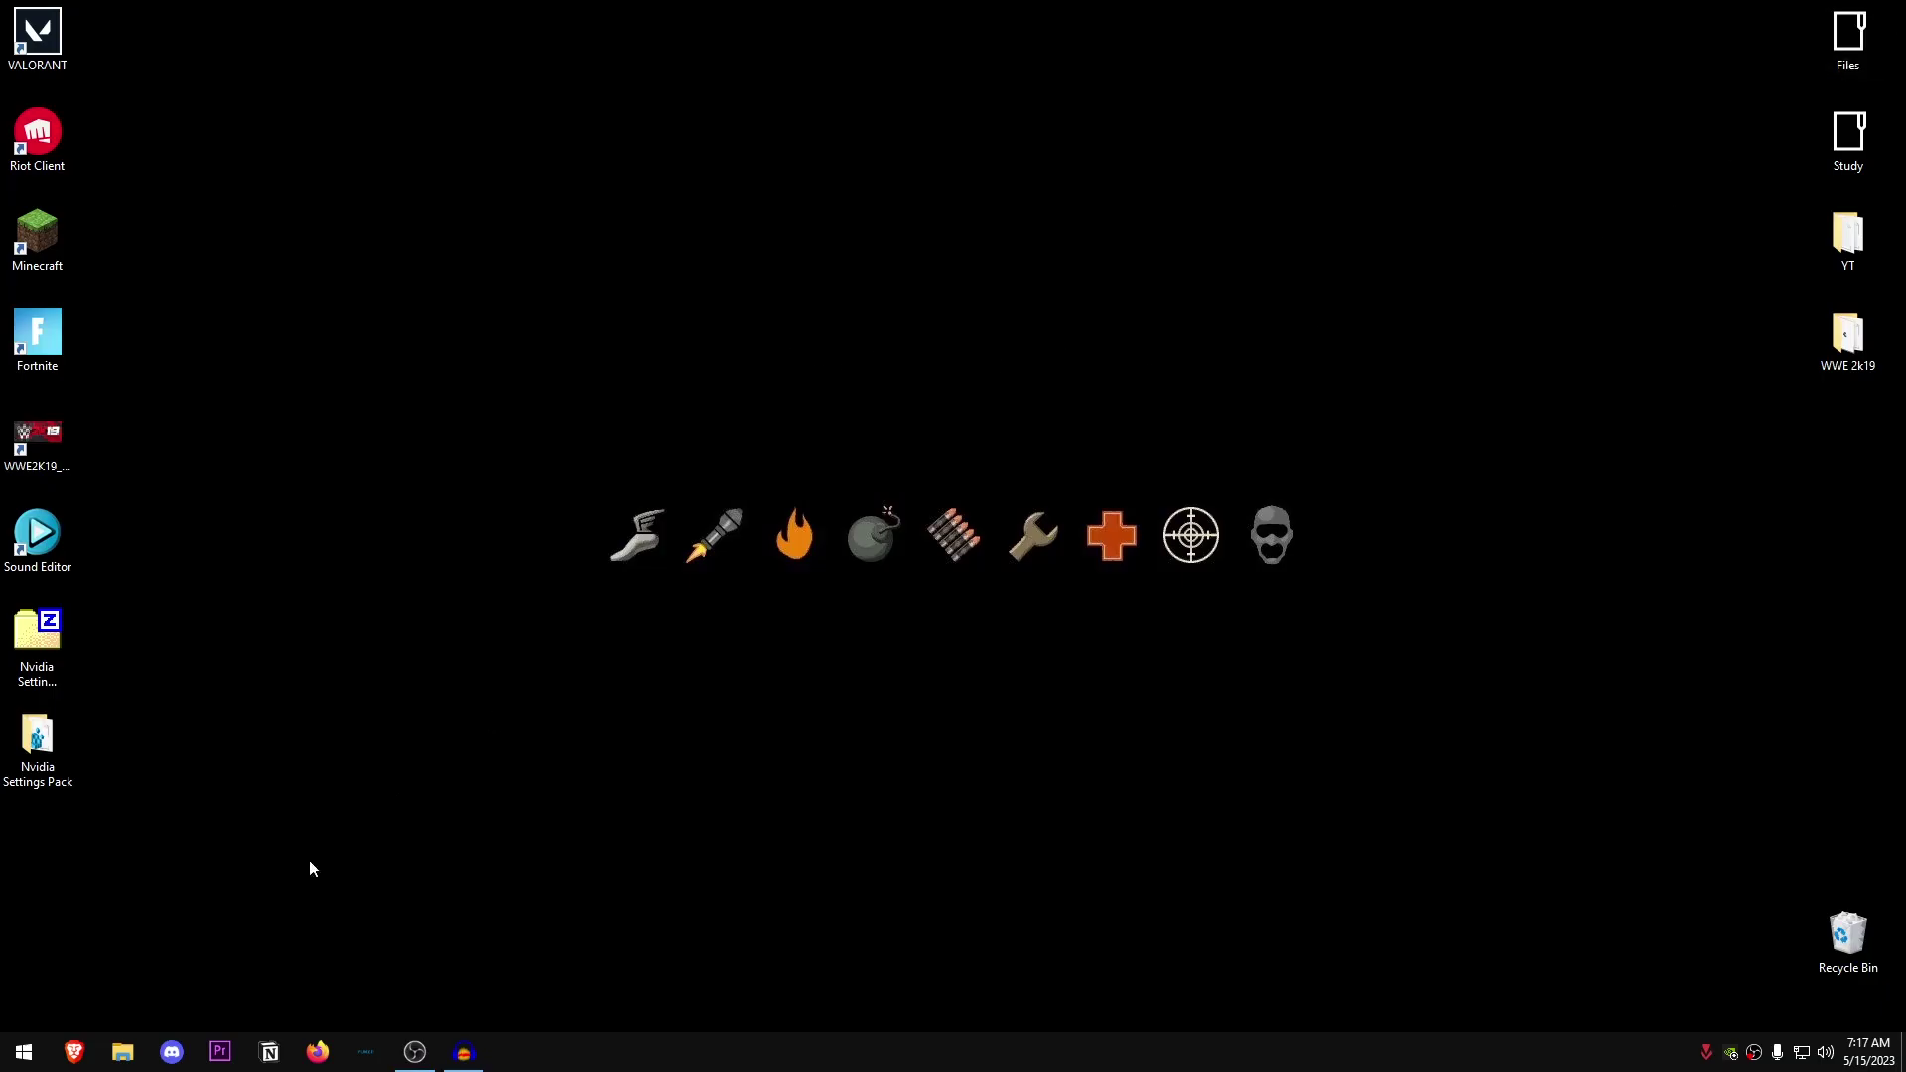
pyautogui.click(24, 1051)
pyautogui.click(888, 598)
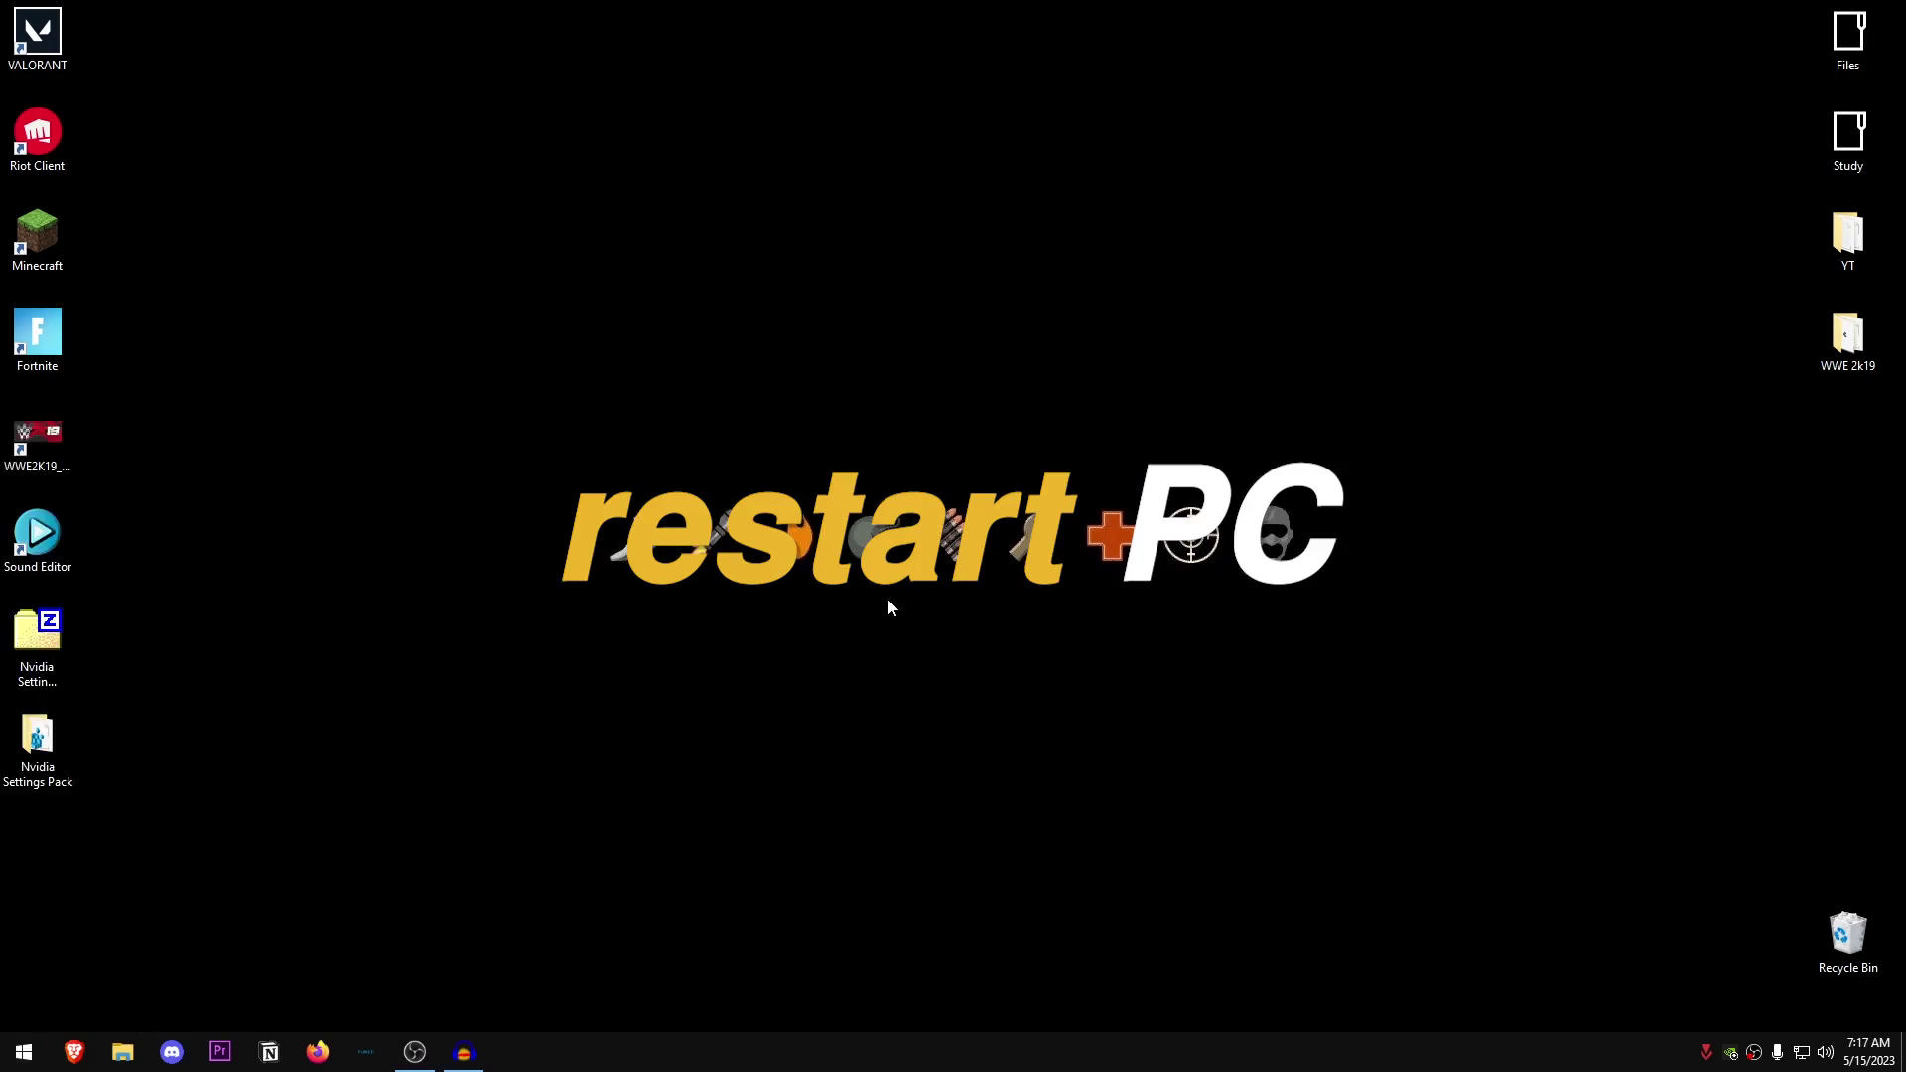